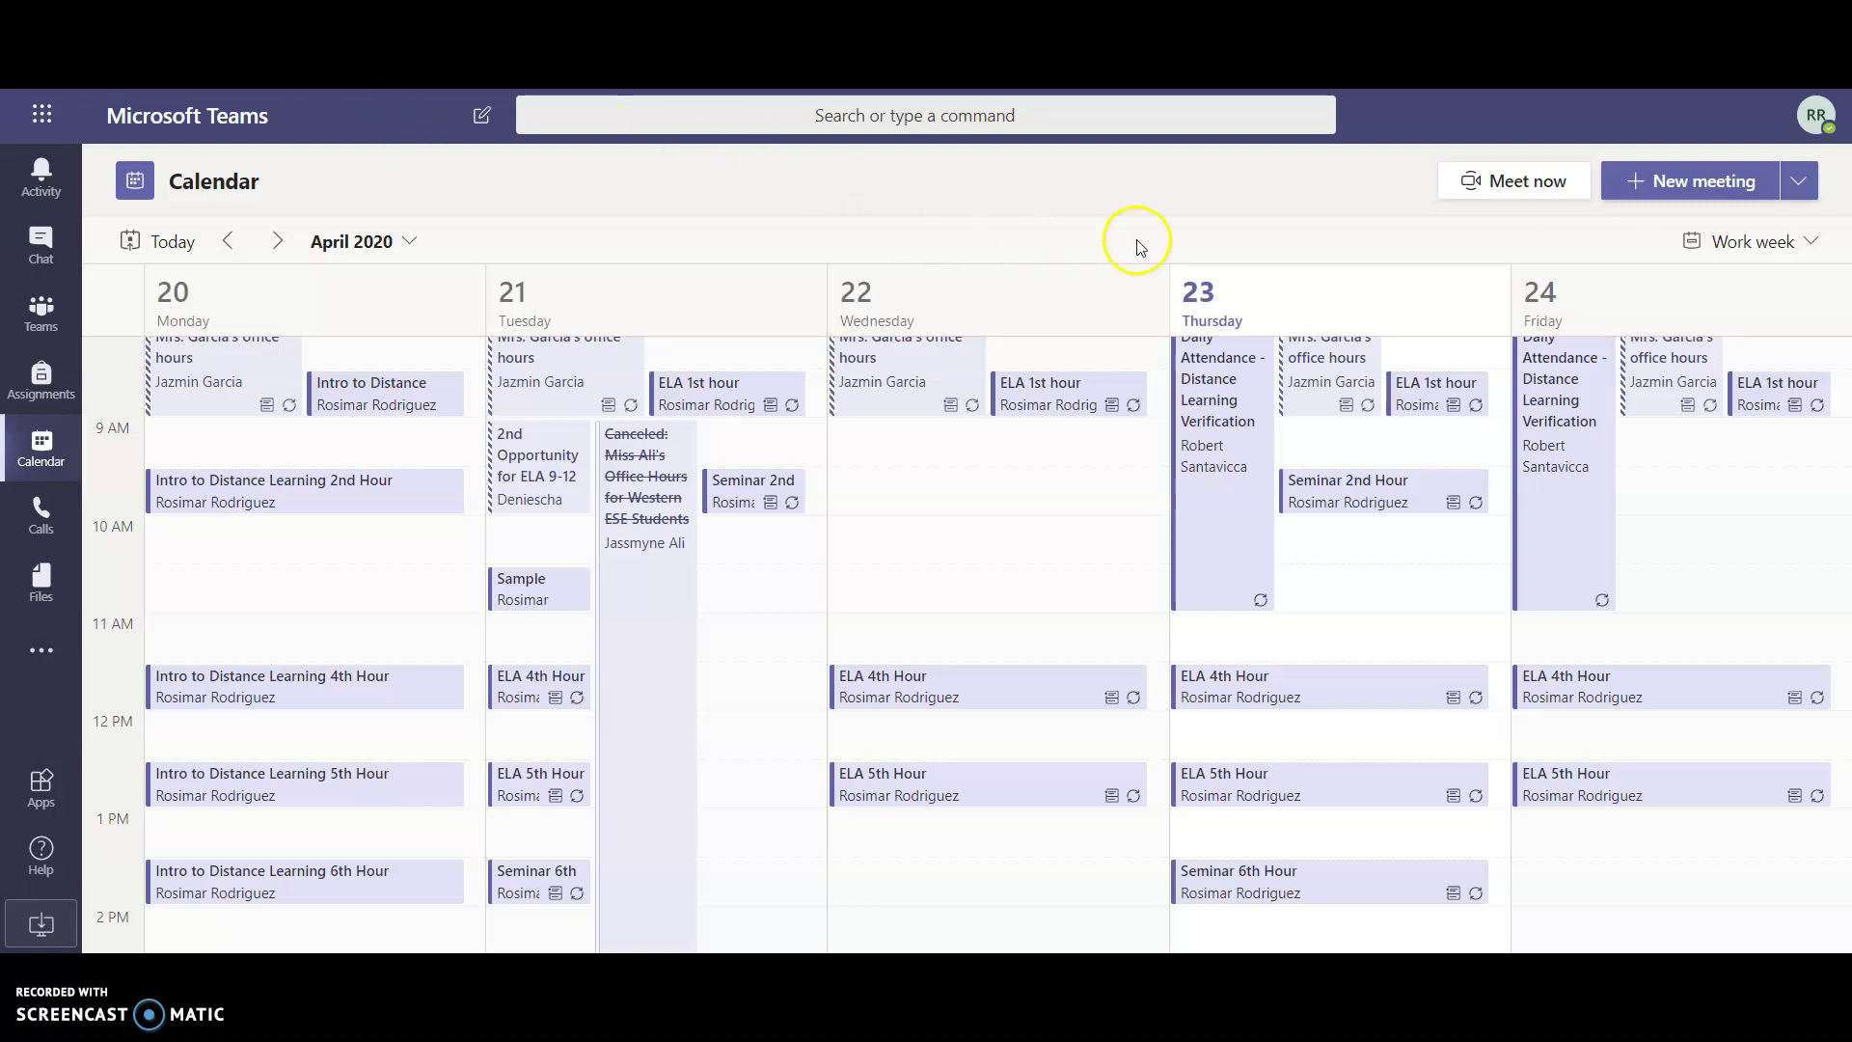
Start a new meeting titled "Sample Meeting" and assign it to the General channel of Algebra I Virt (Edg)-A-211.
click(1663, 192)
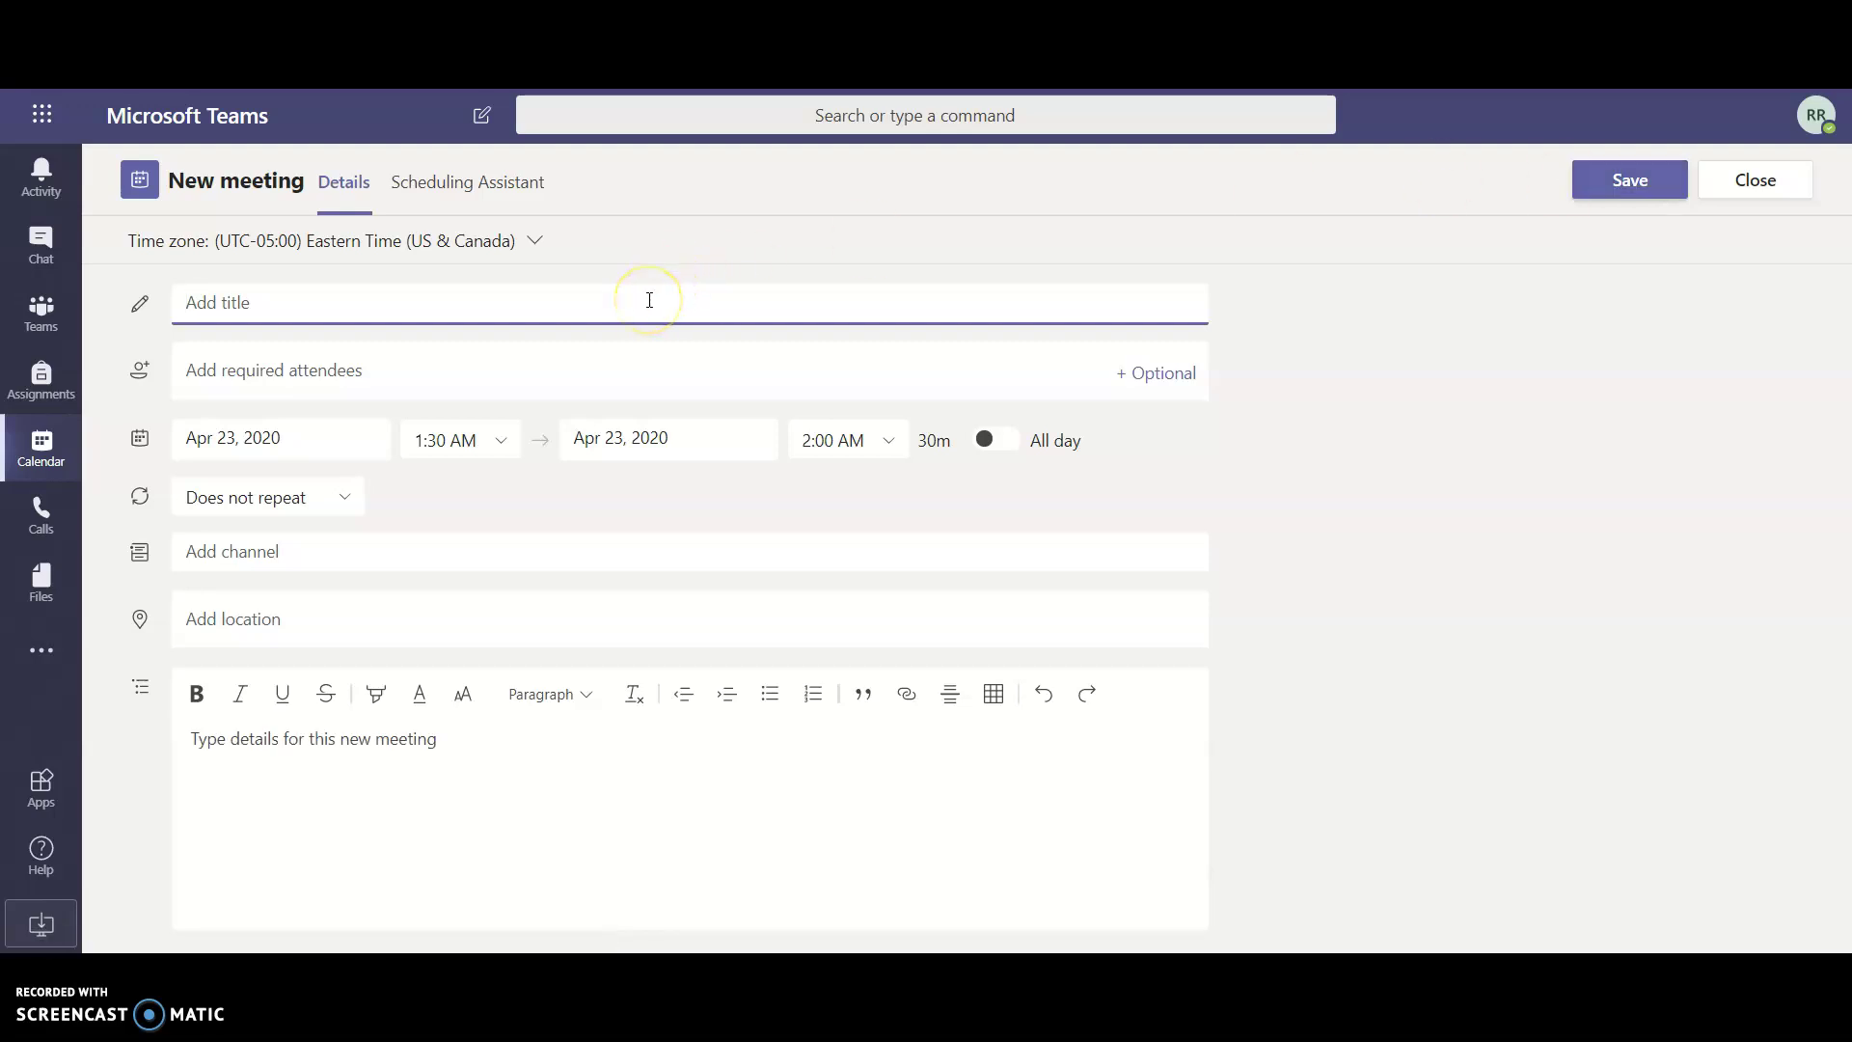
text(Sample Meeting)
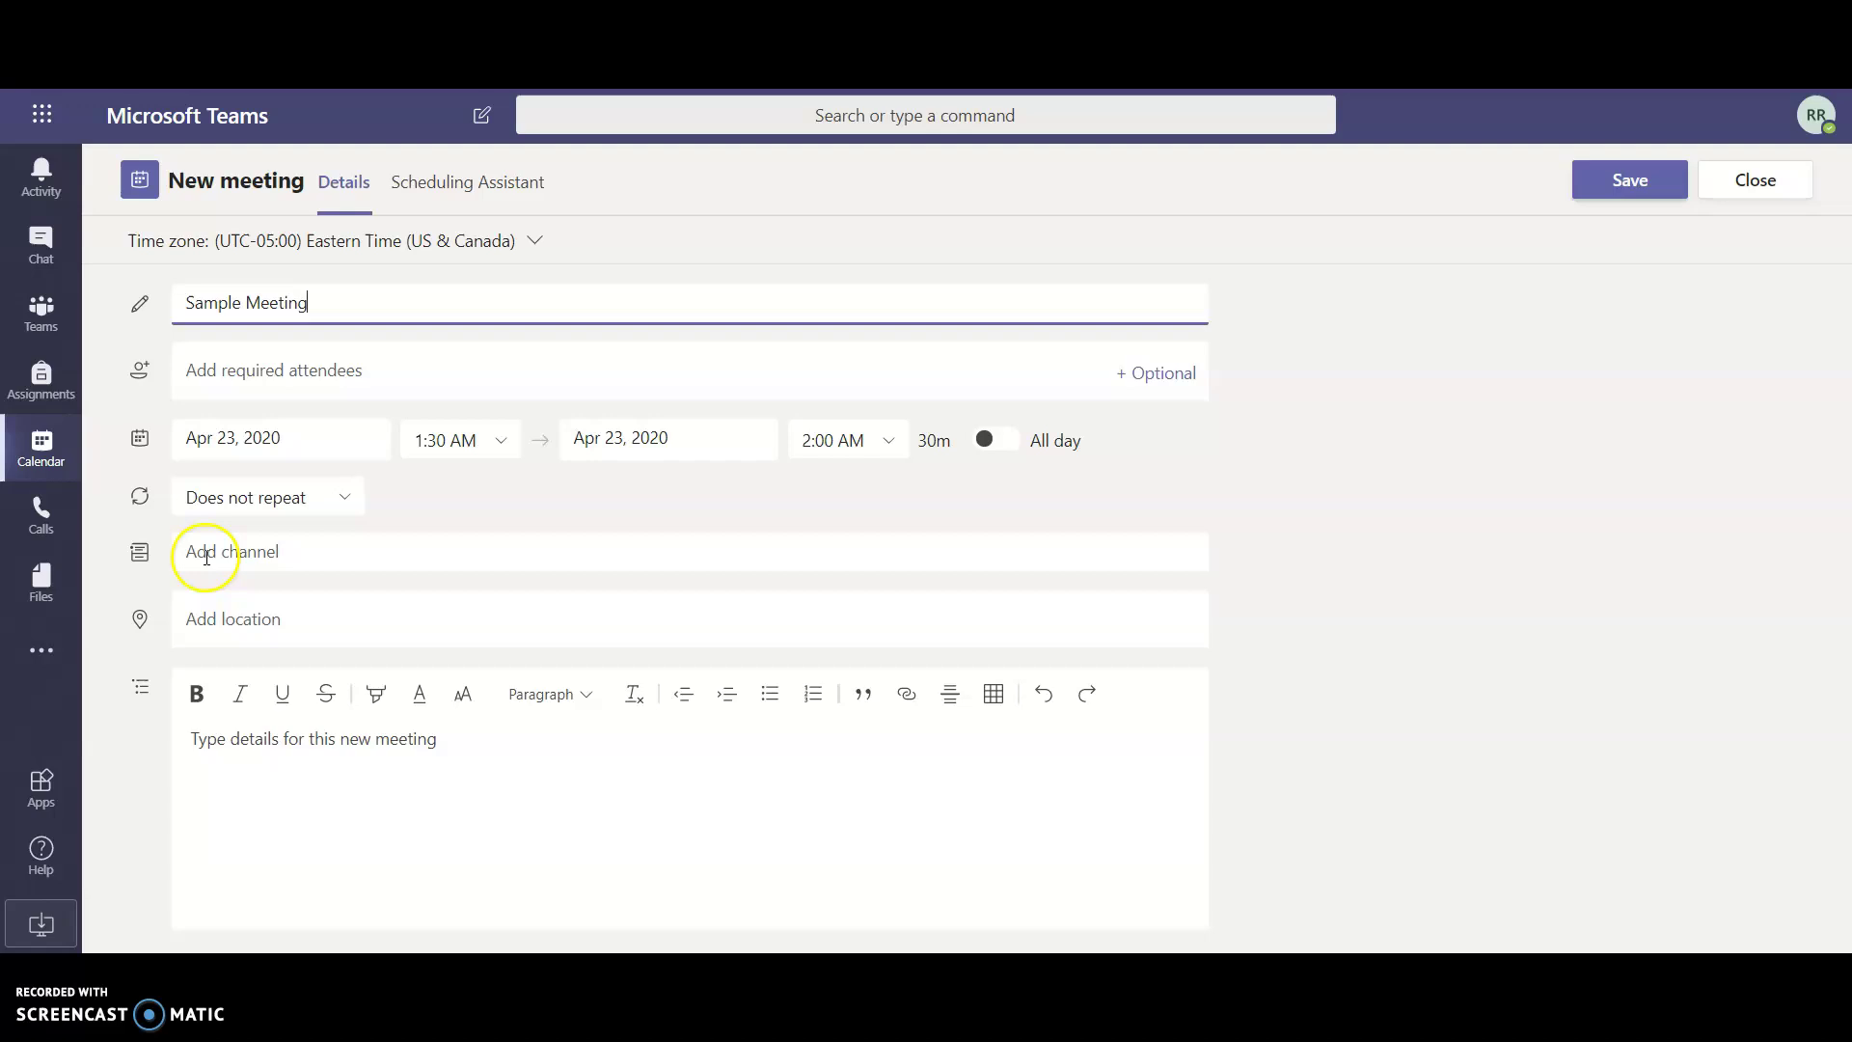
click(258, 551)
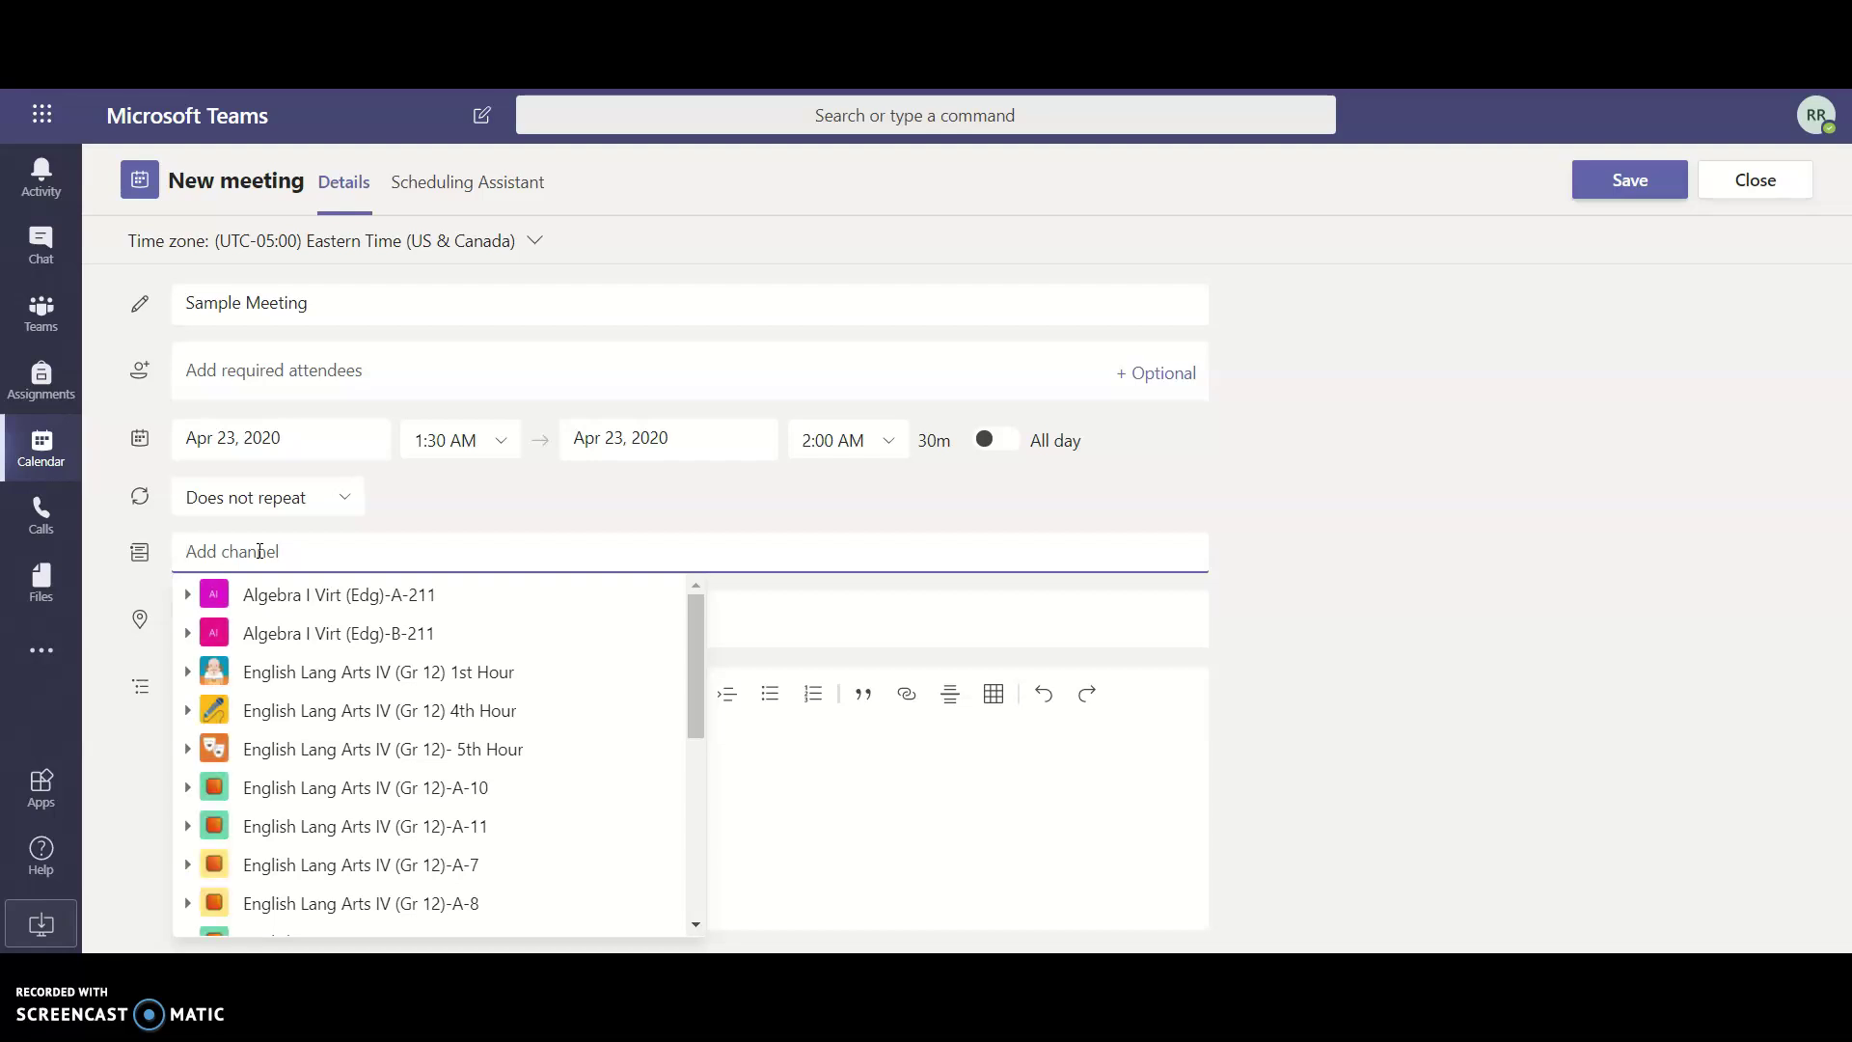
click(260, 557)
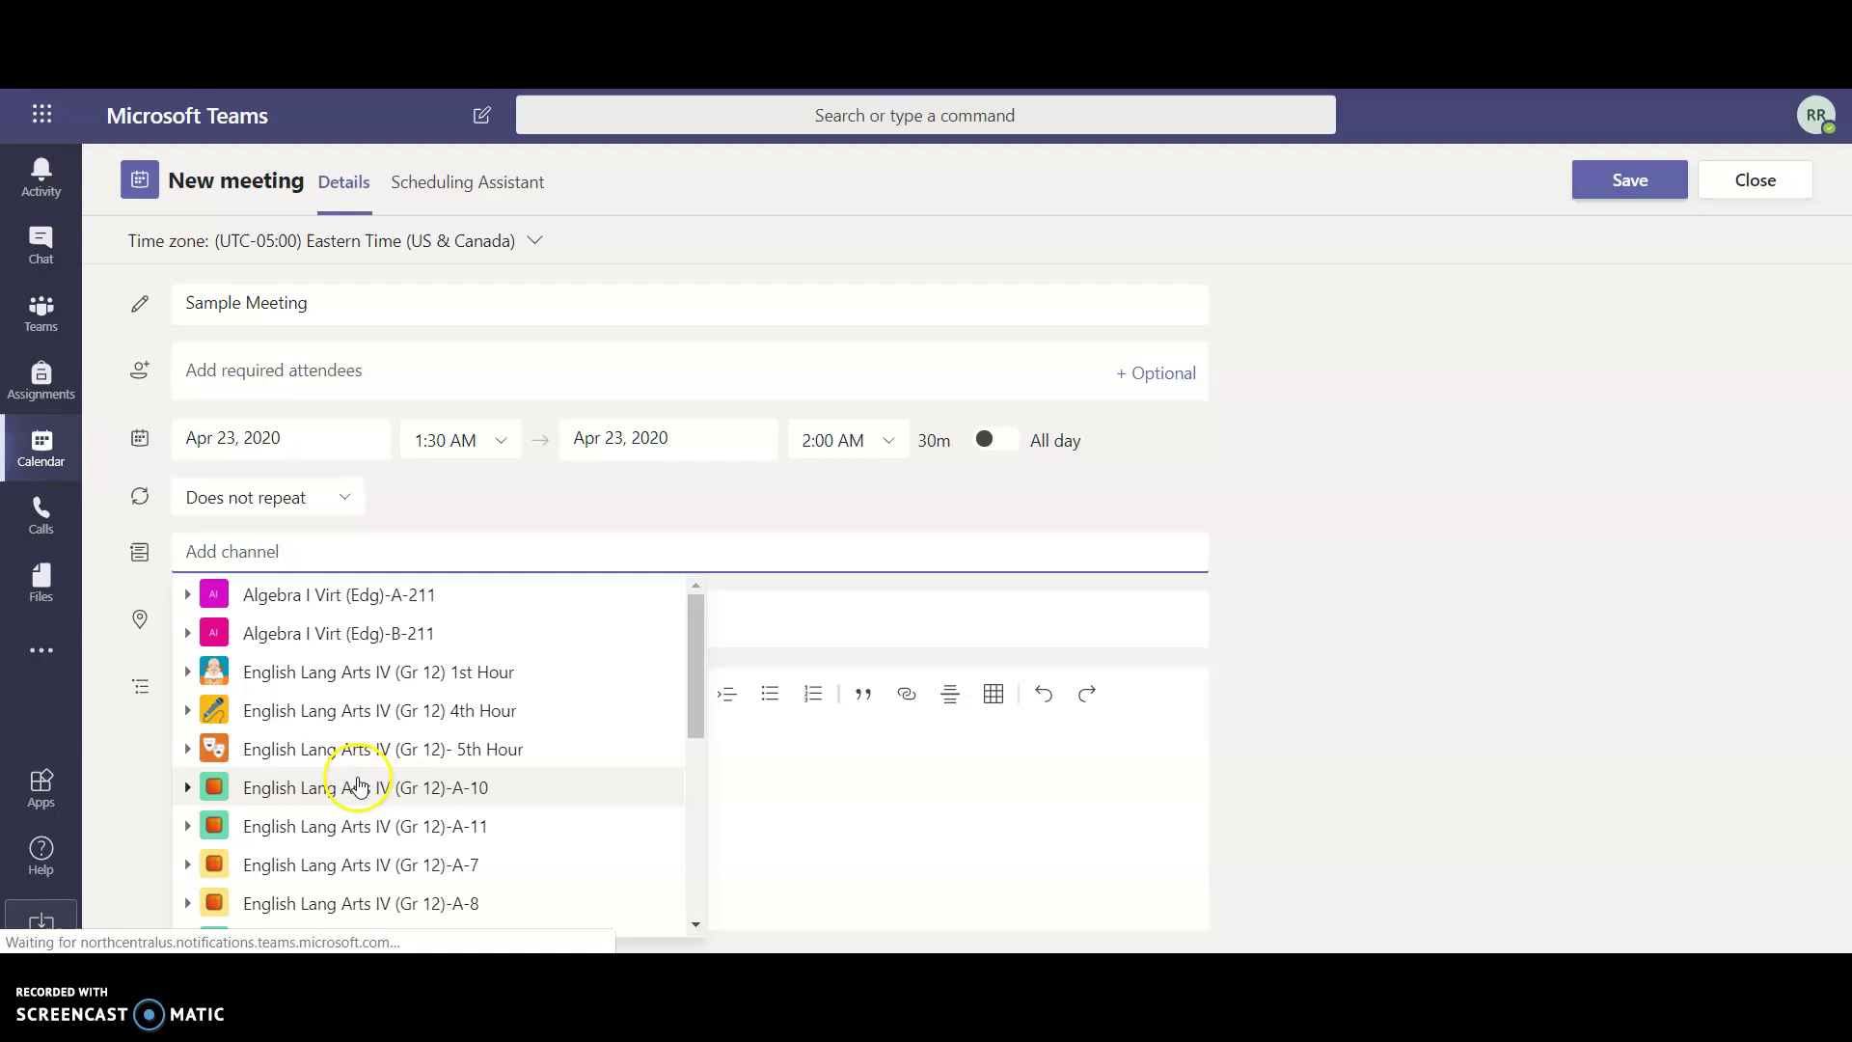
scroll(358, 785, down, 2)
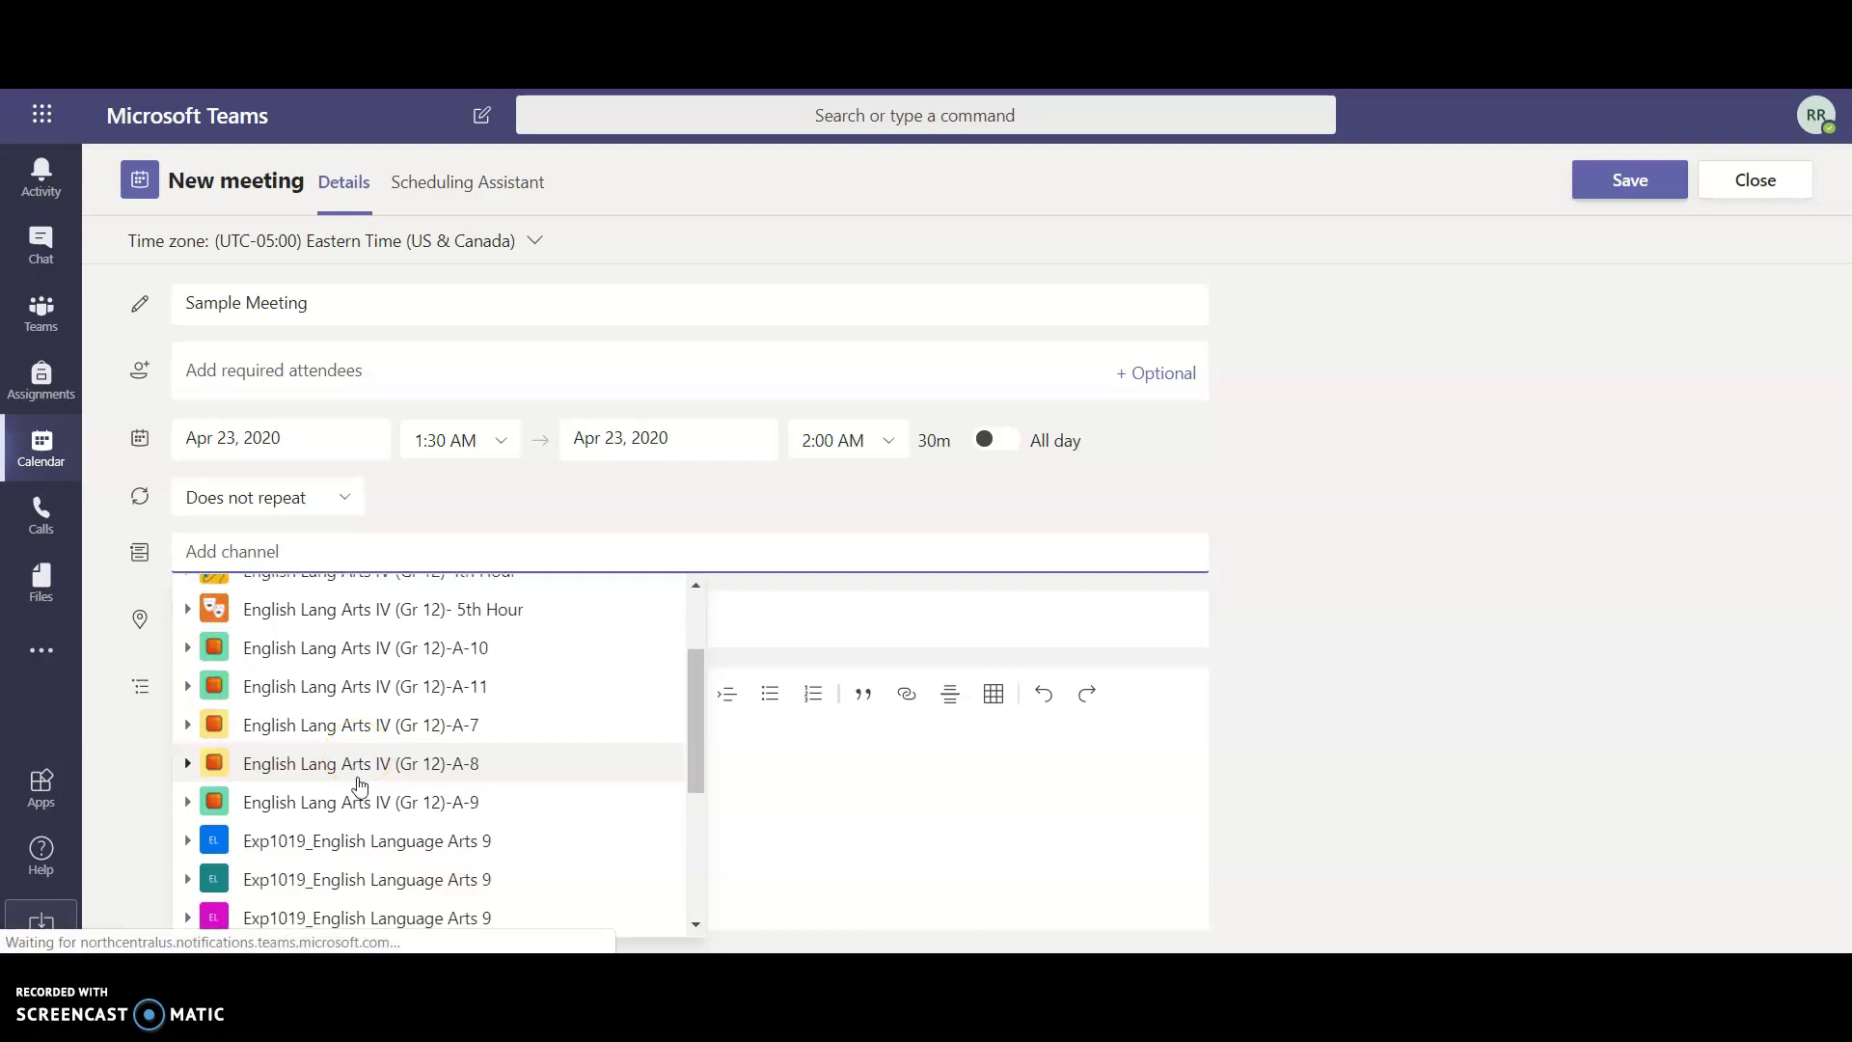
scroll(359, 784, down, 2)
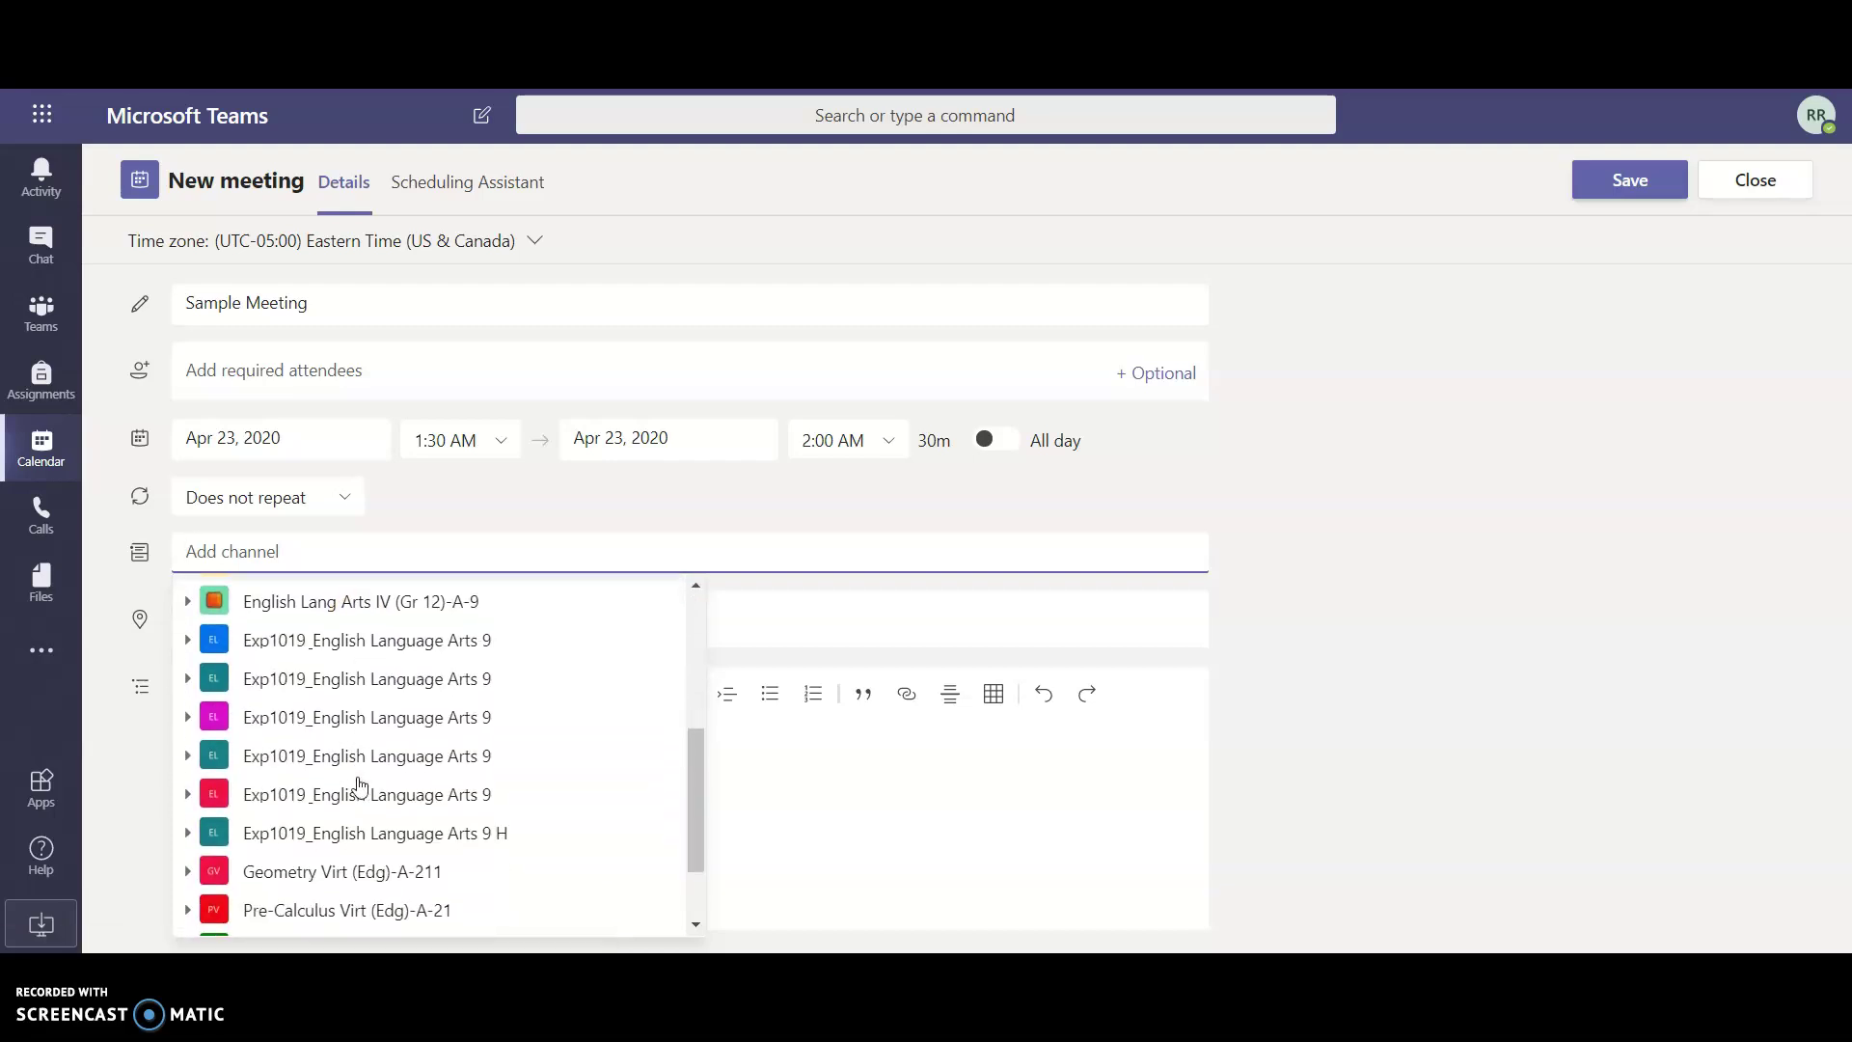
scroll(358, 785, up, 2)
scroll(359, 784, up, 2)
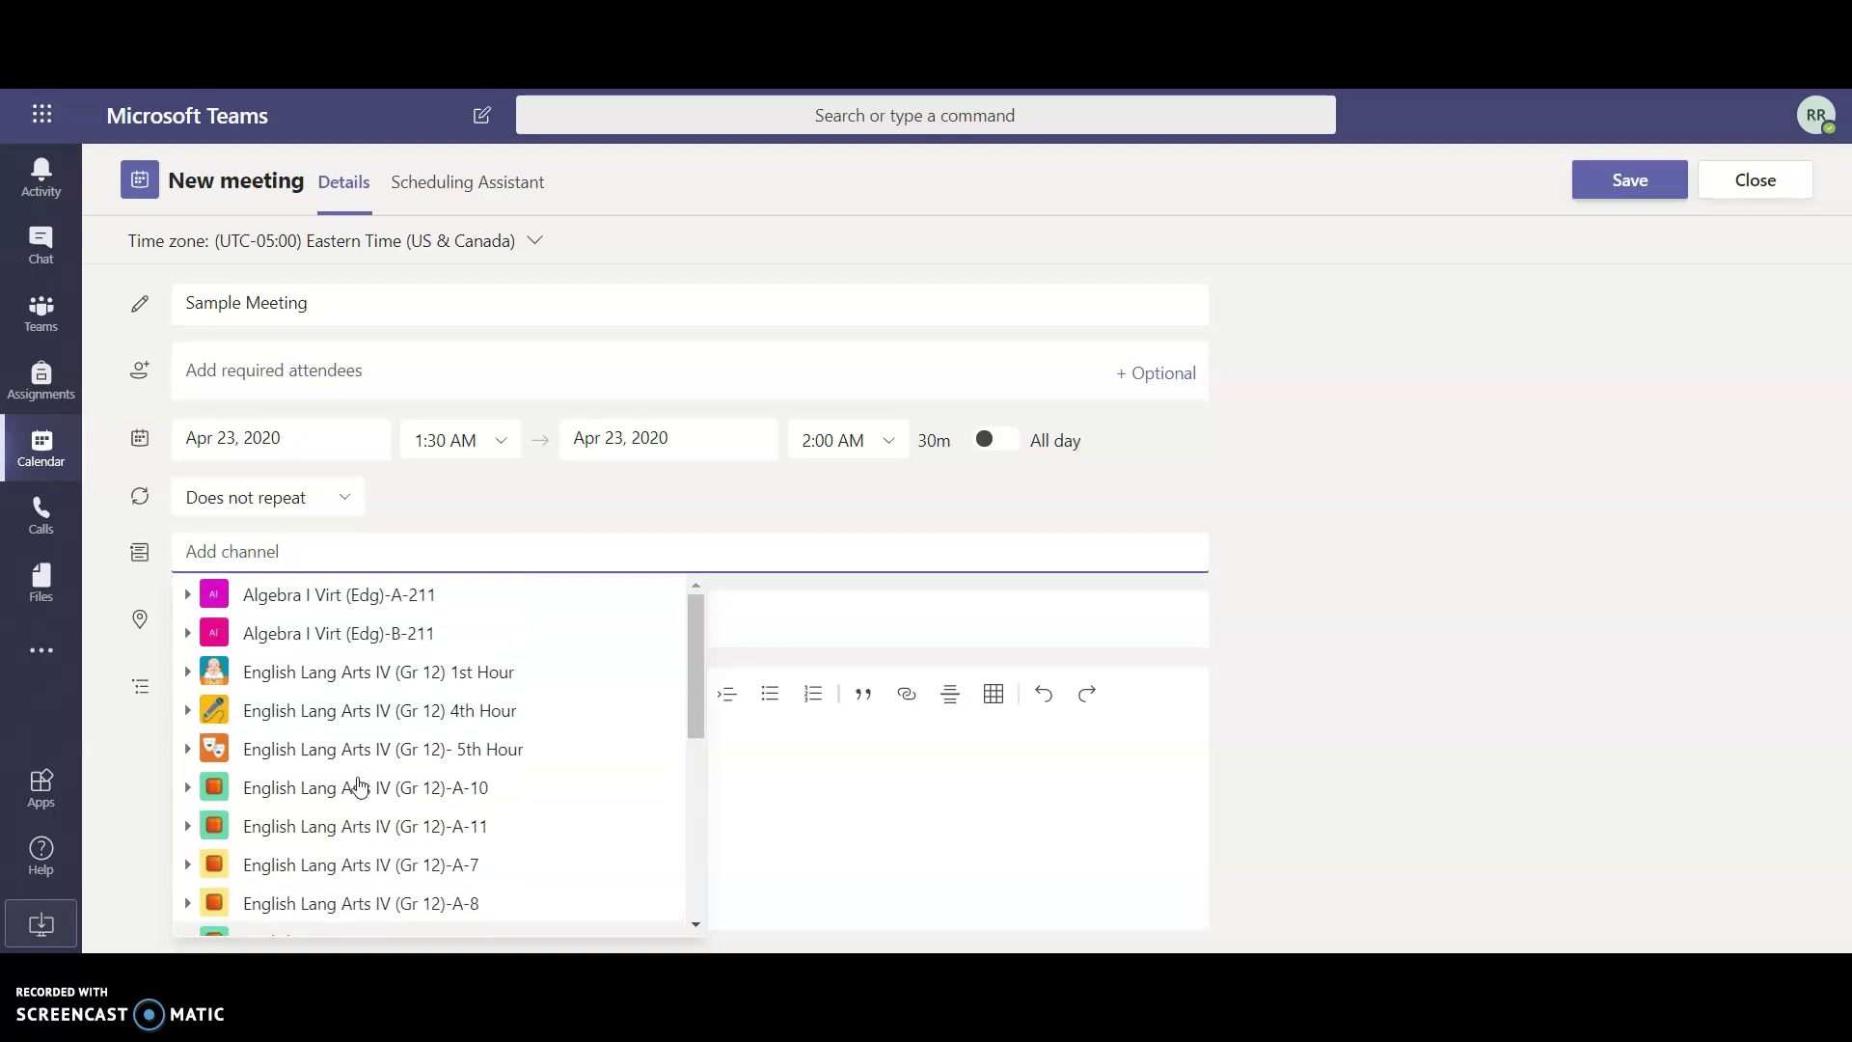
click(392, 614)
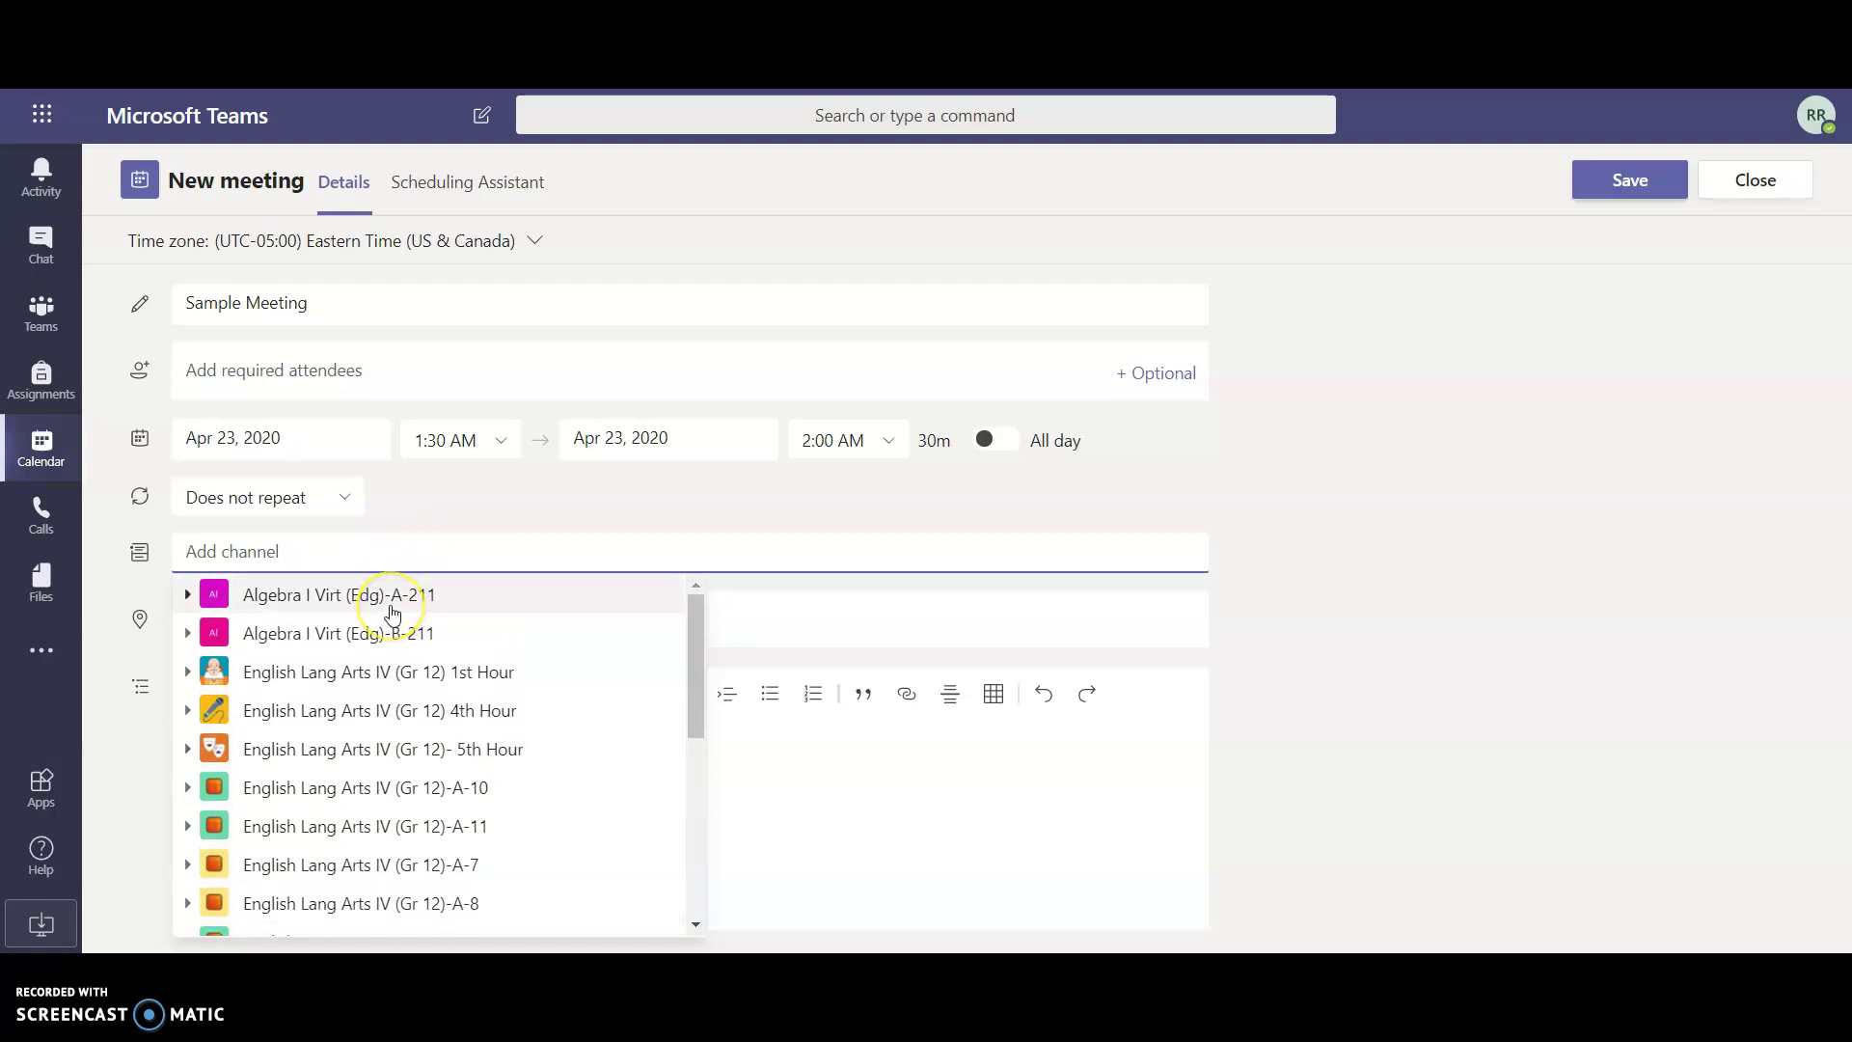
click(392, 613)
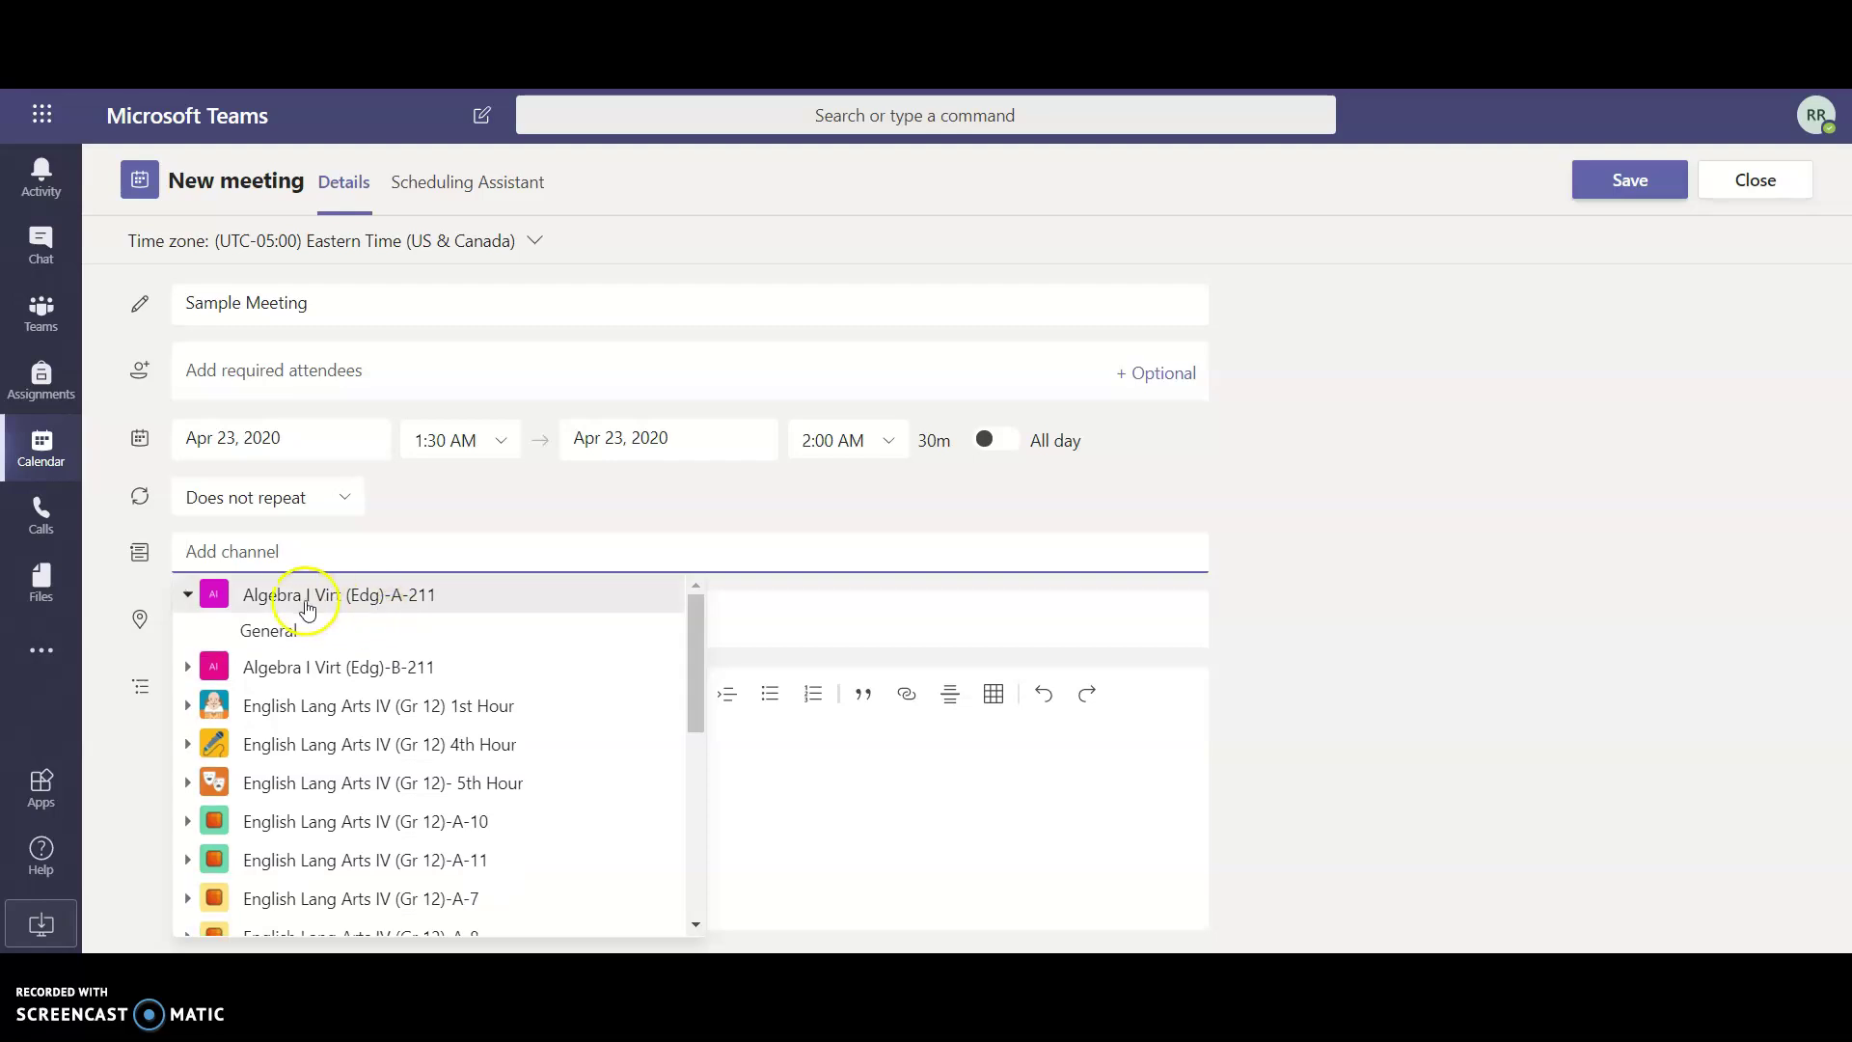
click(274, 637)
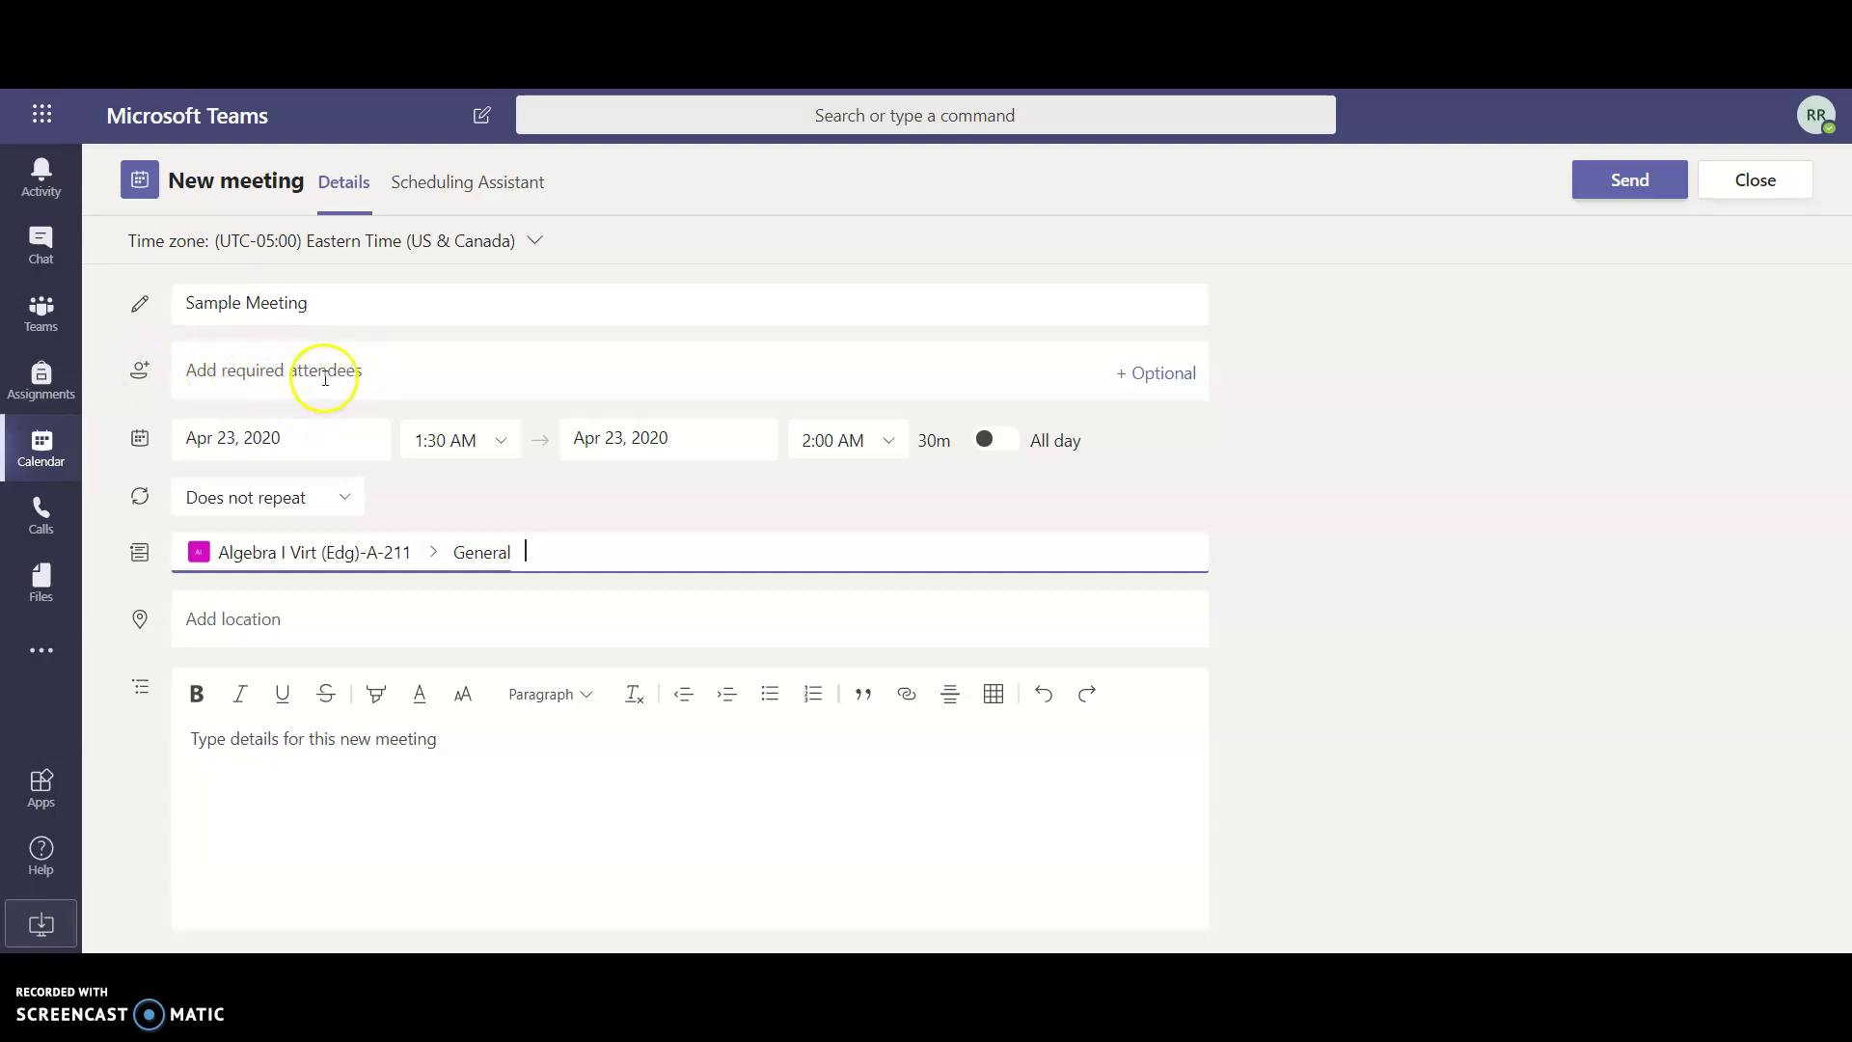
Add the two principals and the dean of culture as optional attendees of the meeting.
click(1151, 376)
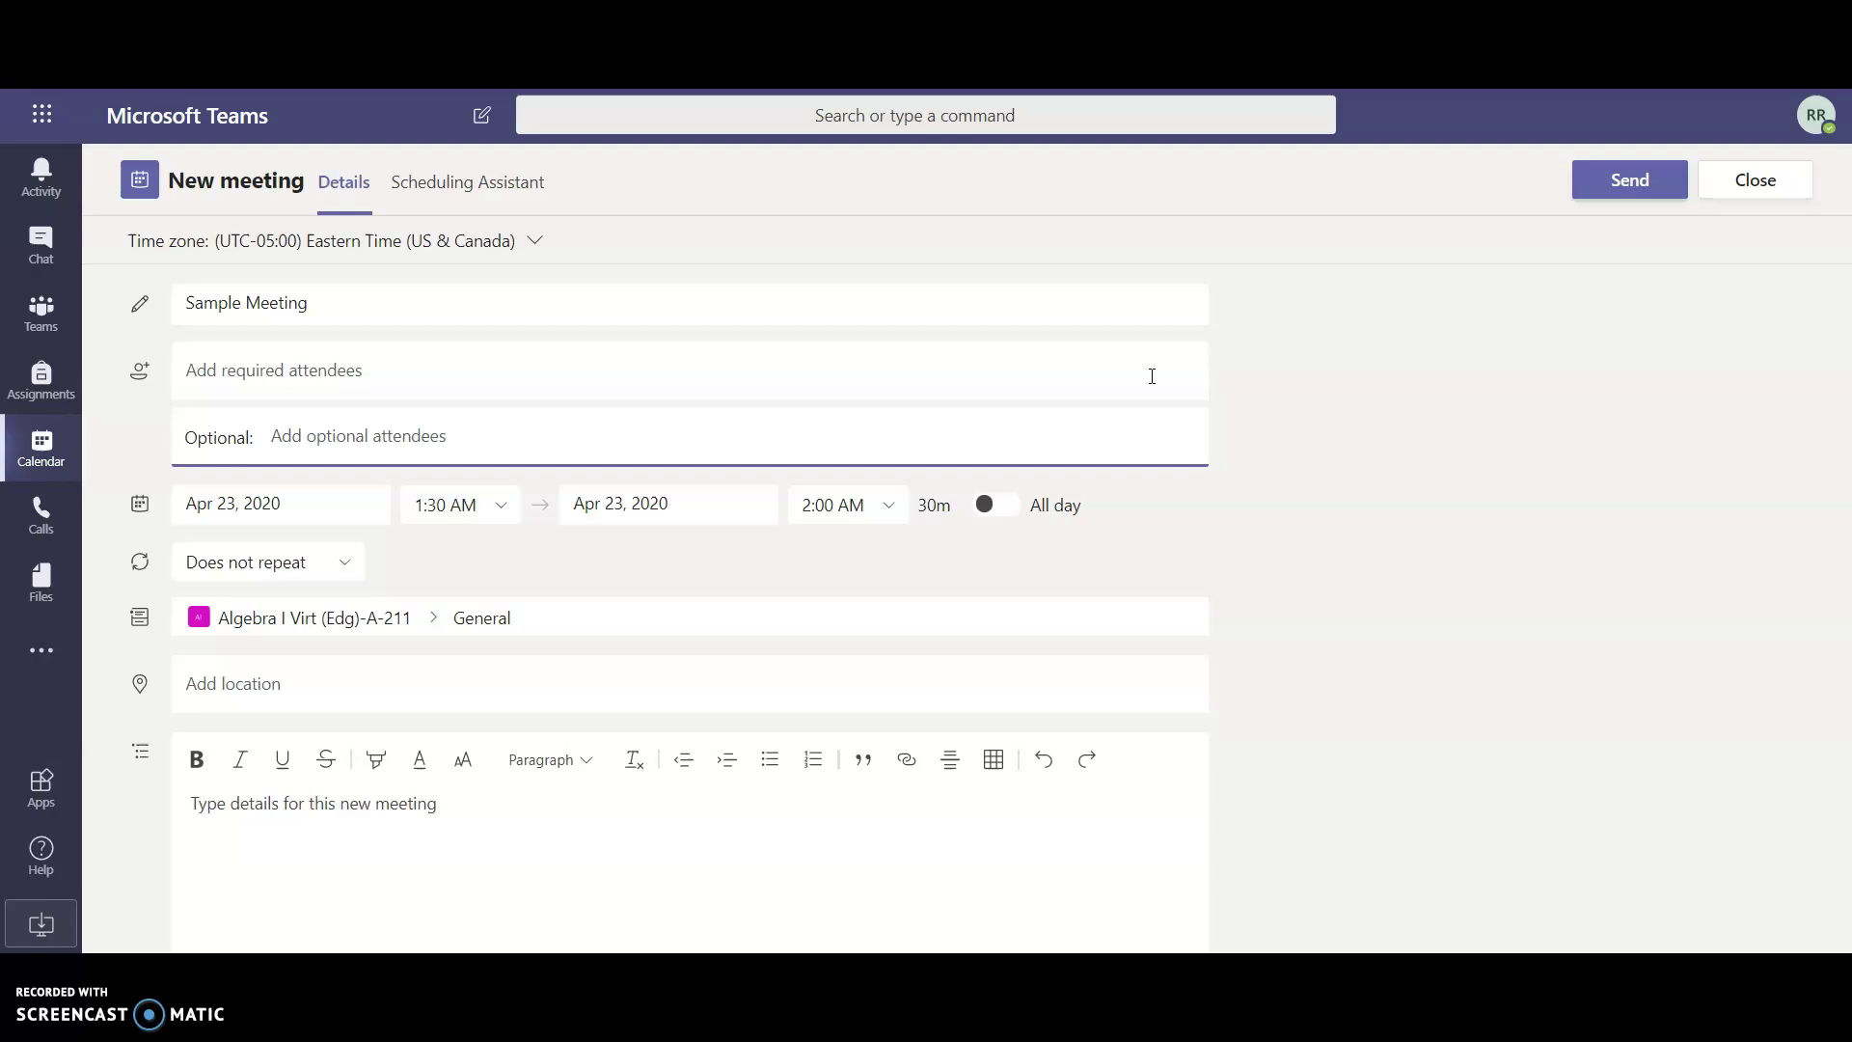
text(Angel)
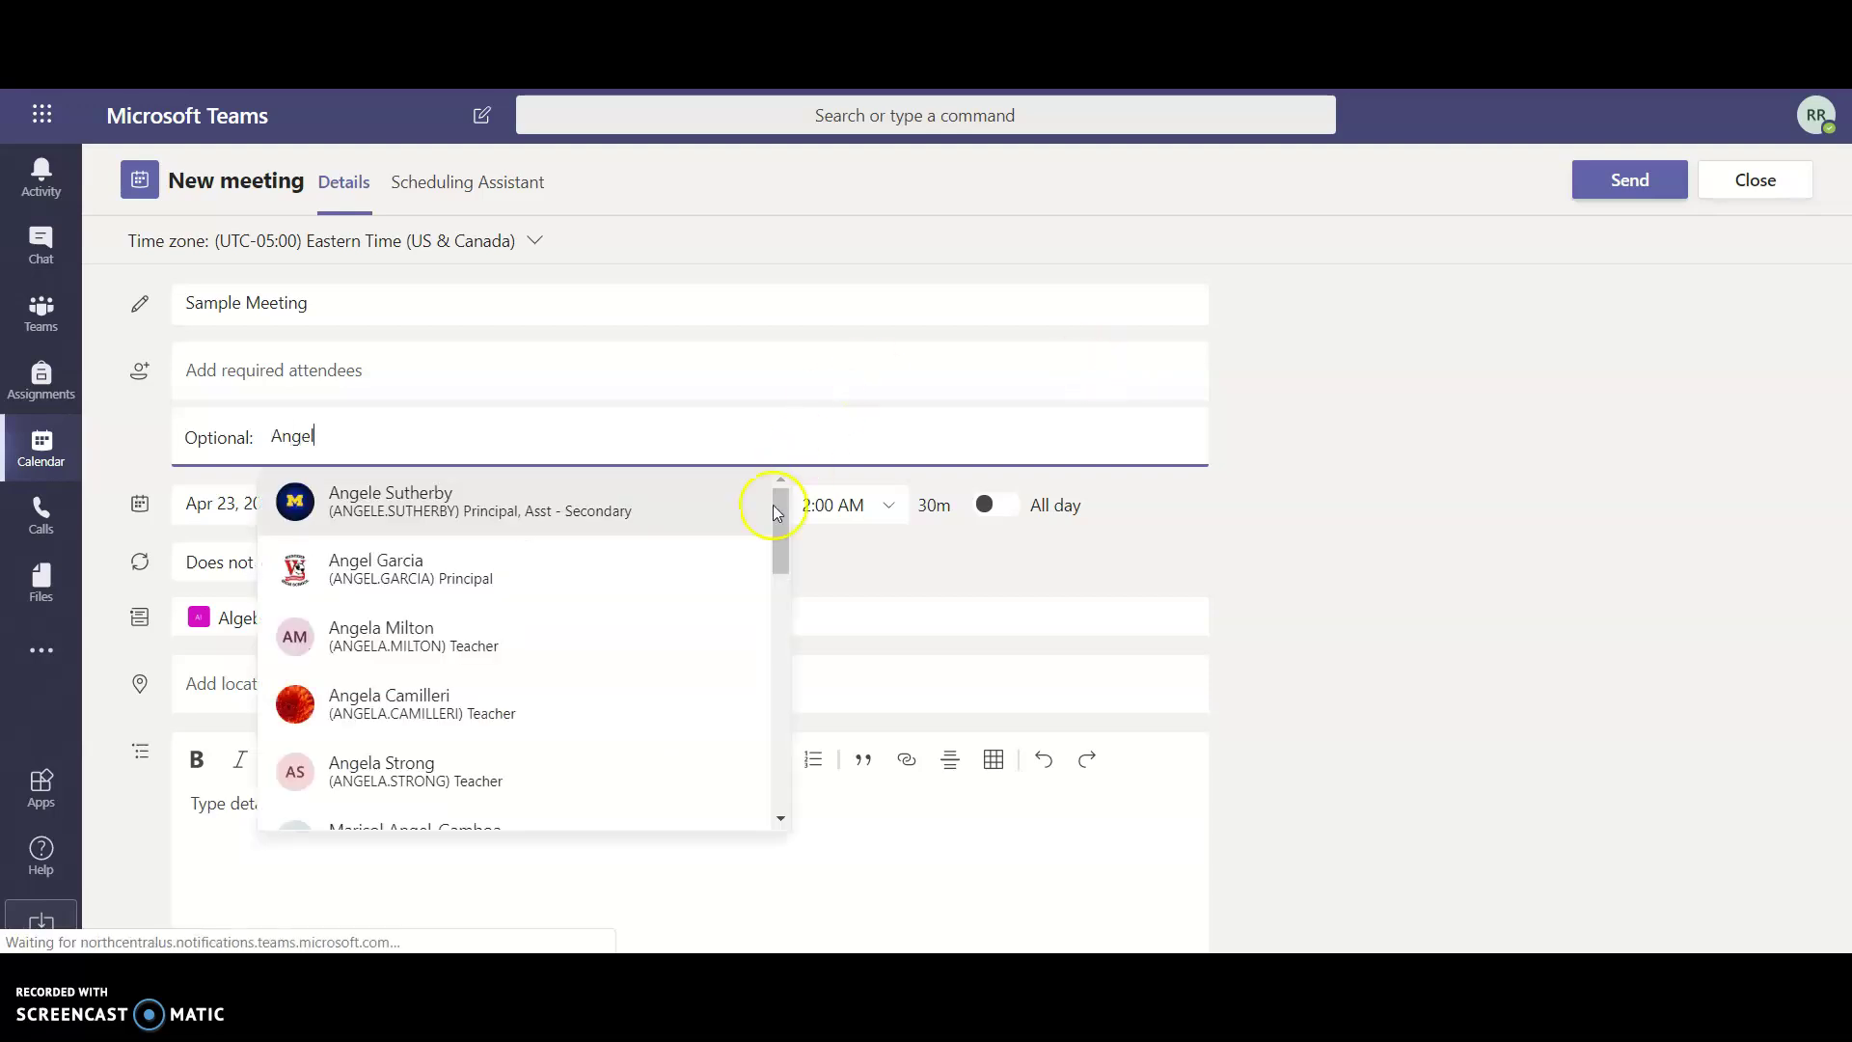
click(629, 583)
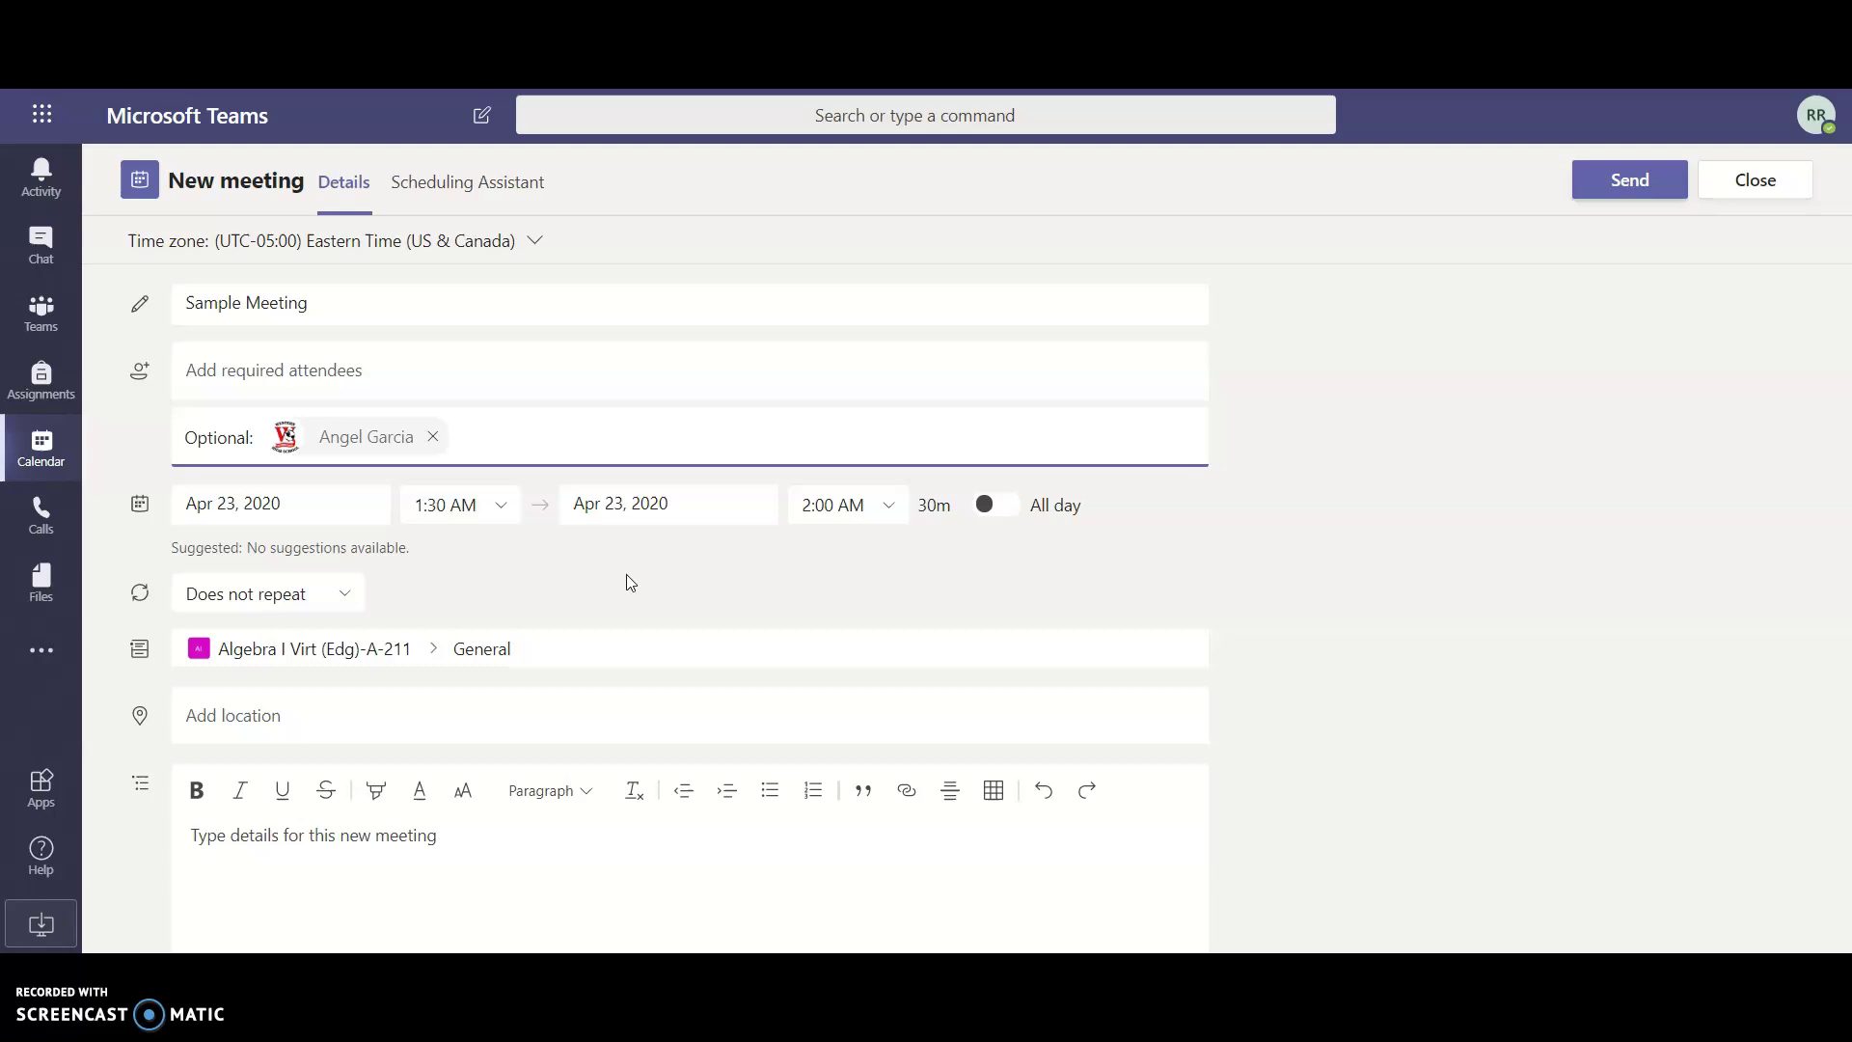
text(Ange)
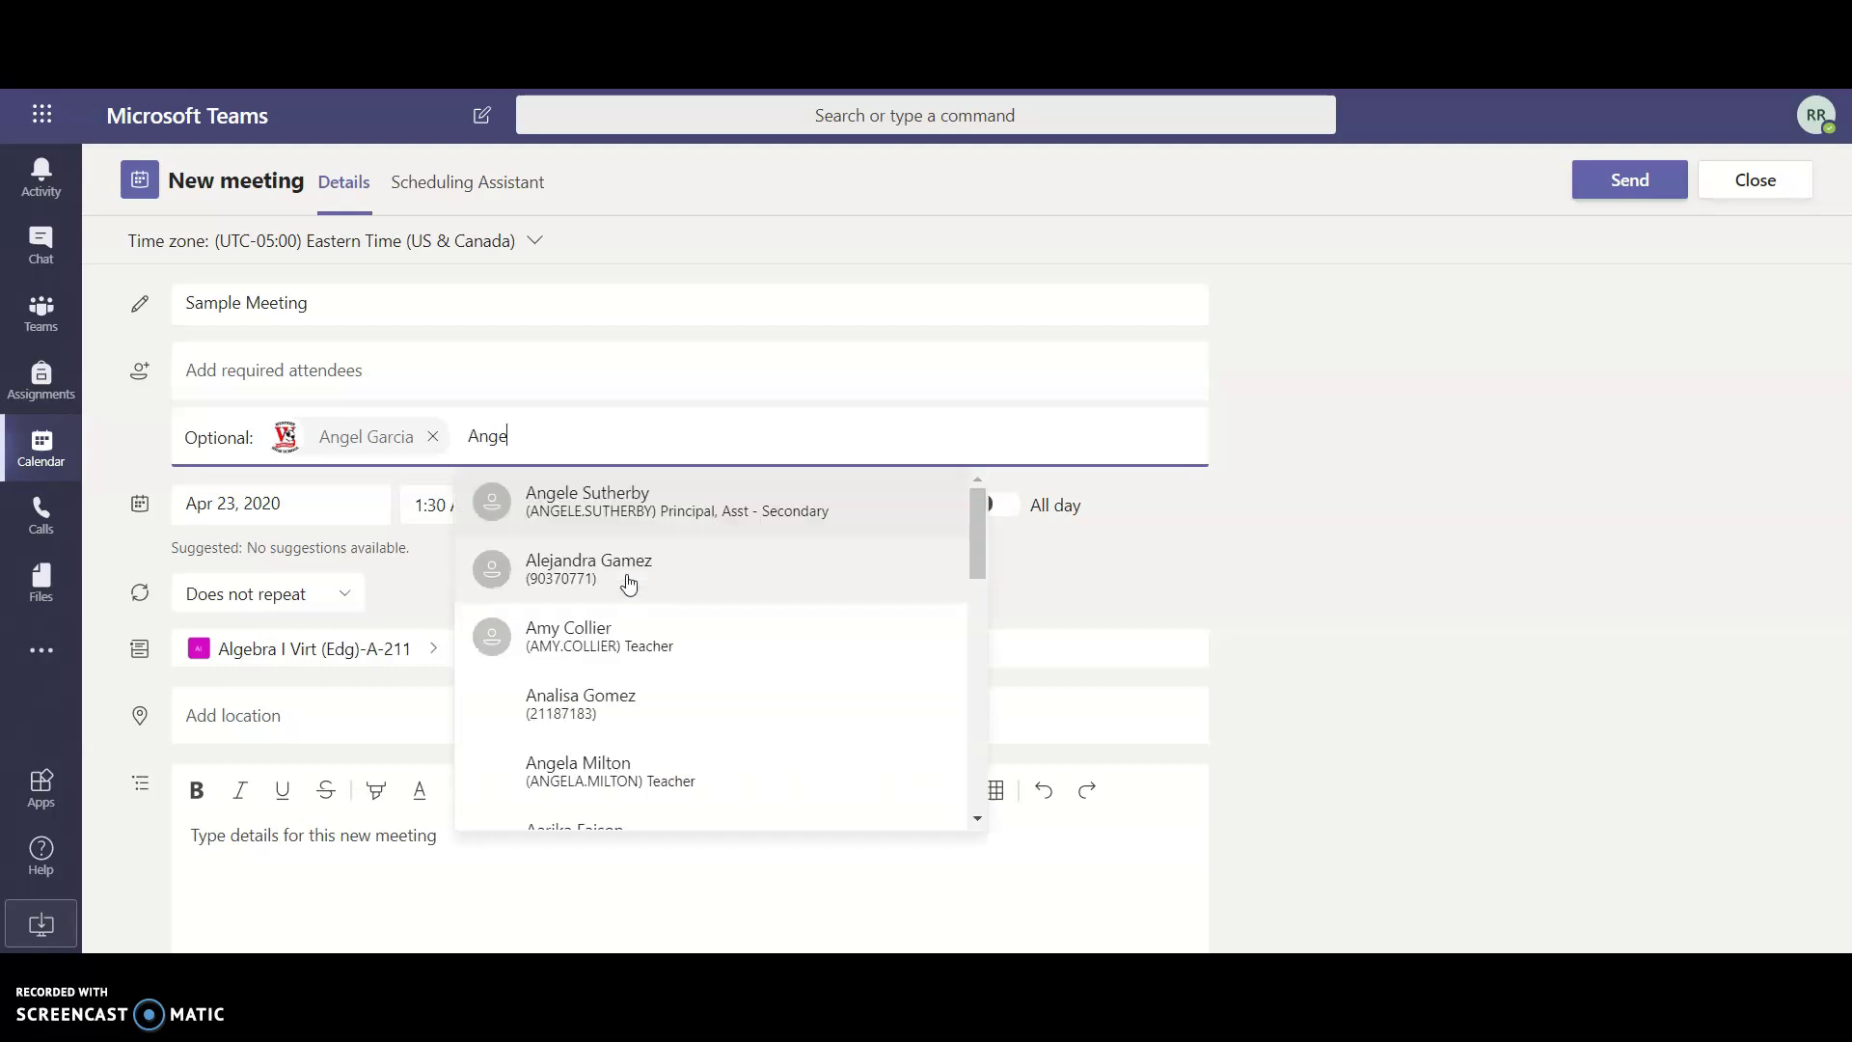
click(712, 493)
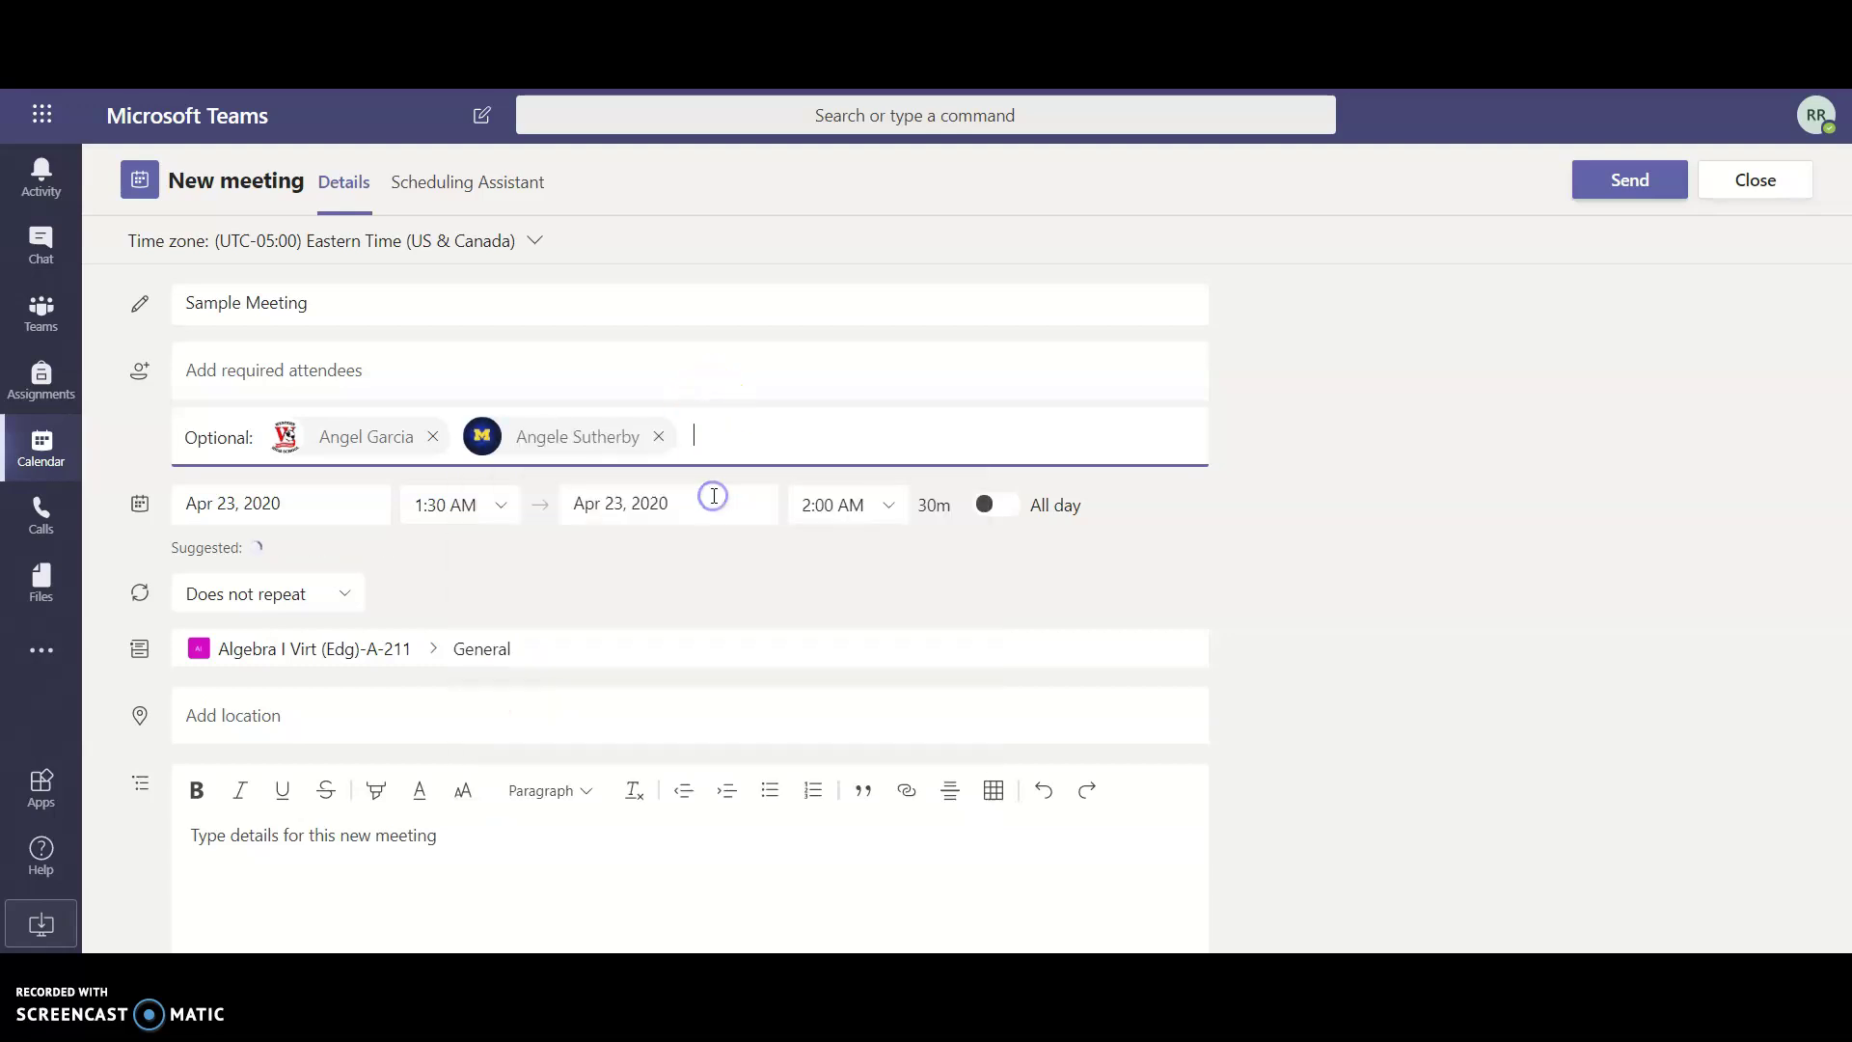
text(Knight)
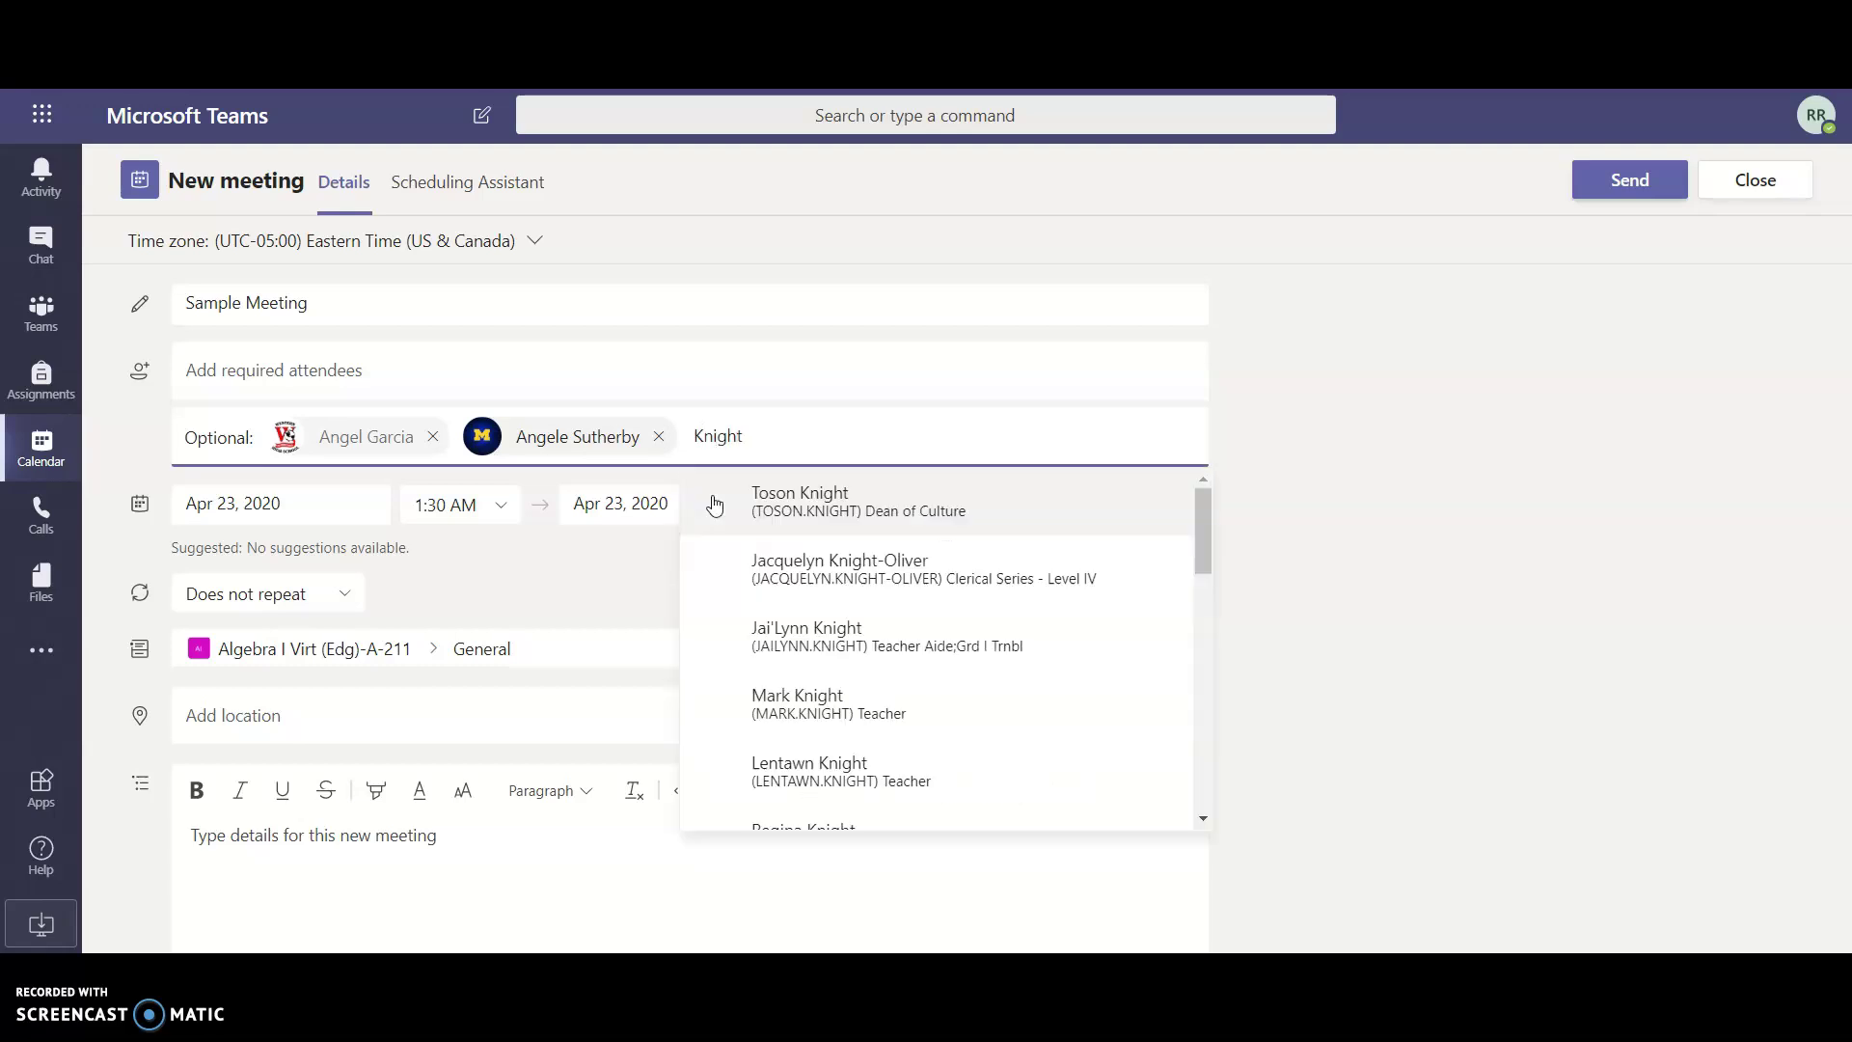
click(809, 507)
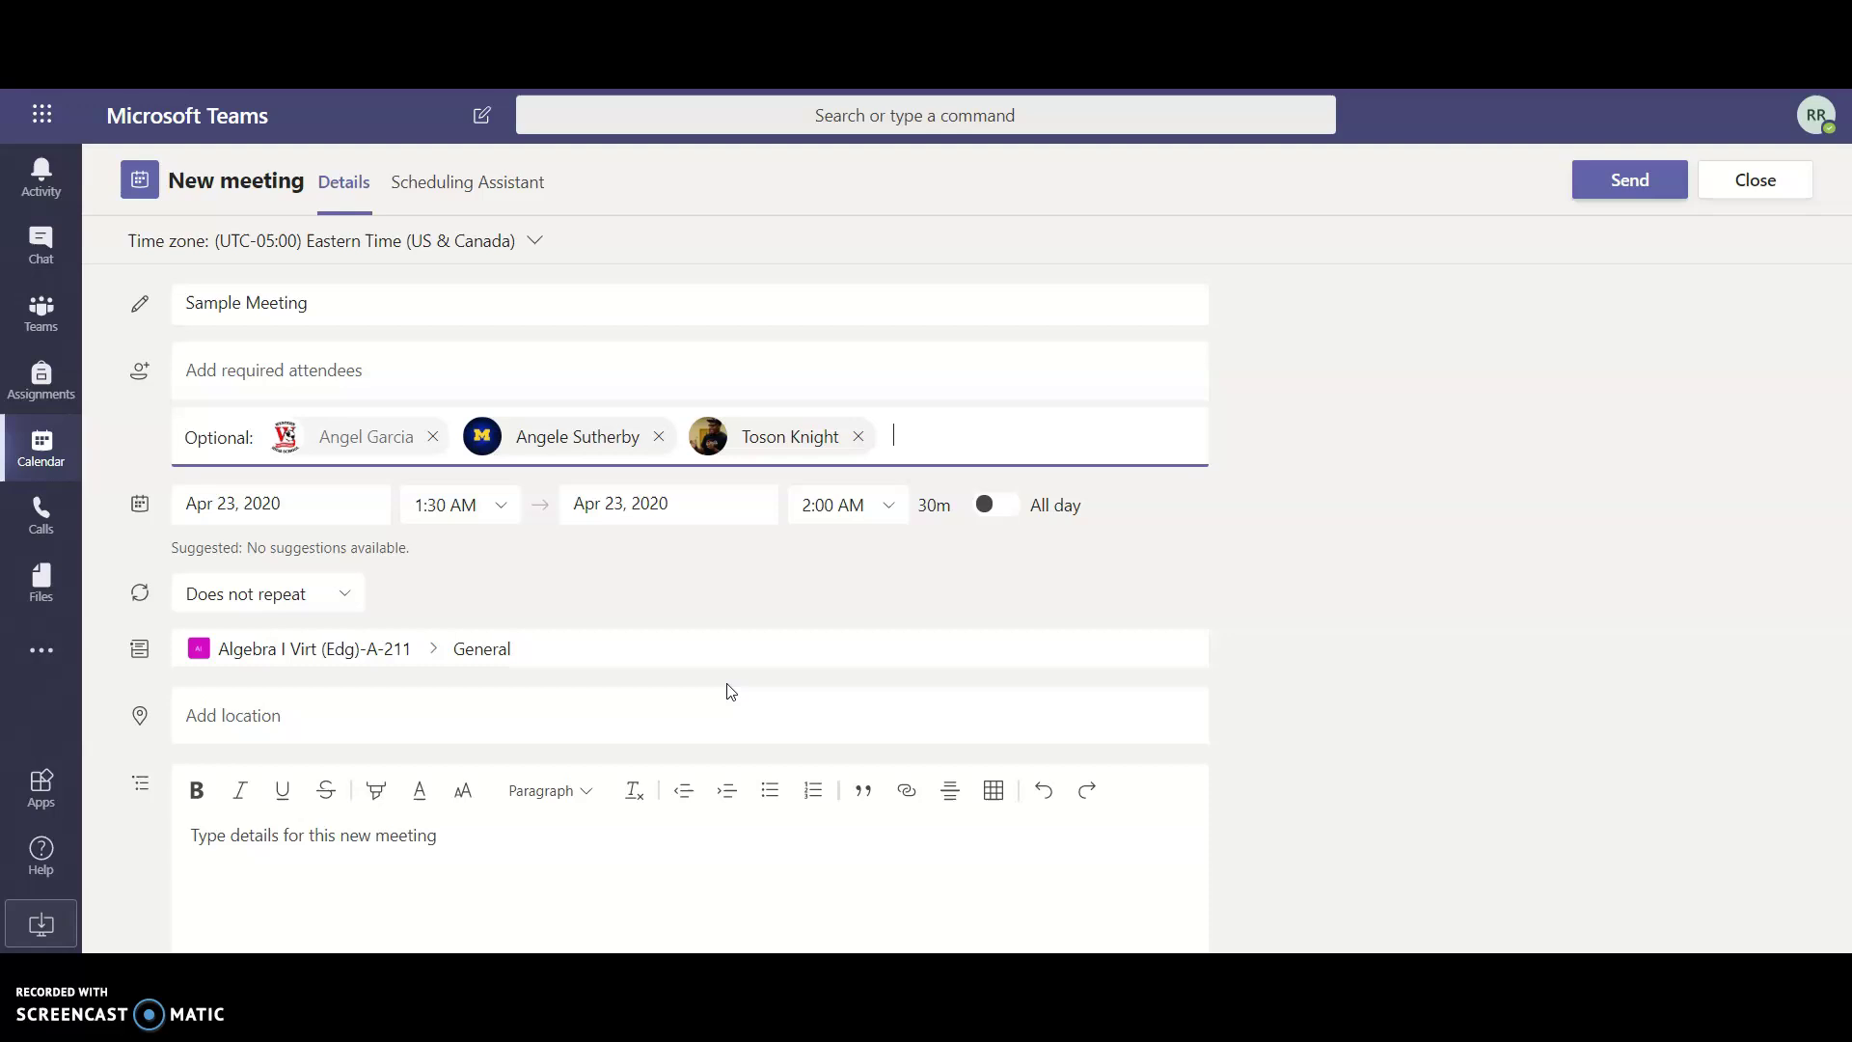
Set the meeting's start time to 10:00 AM on Apr 23, 2020.
click(486, 512)
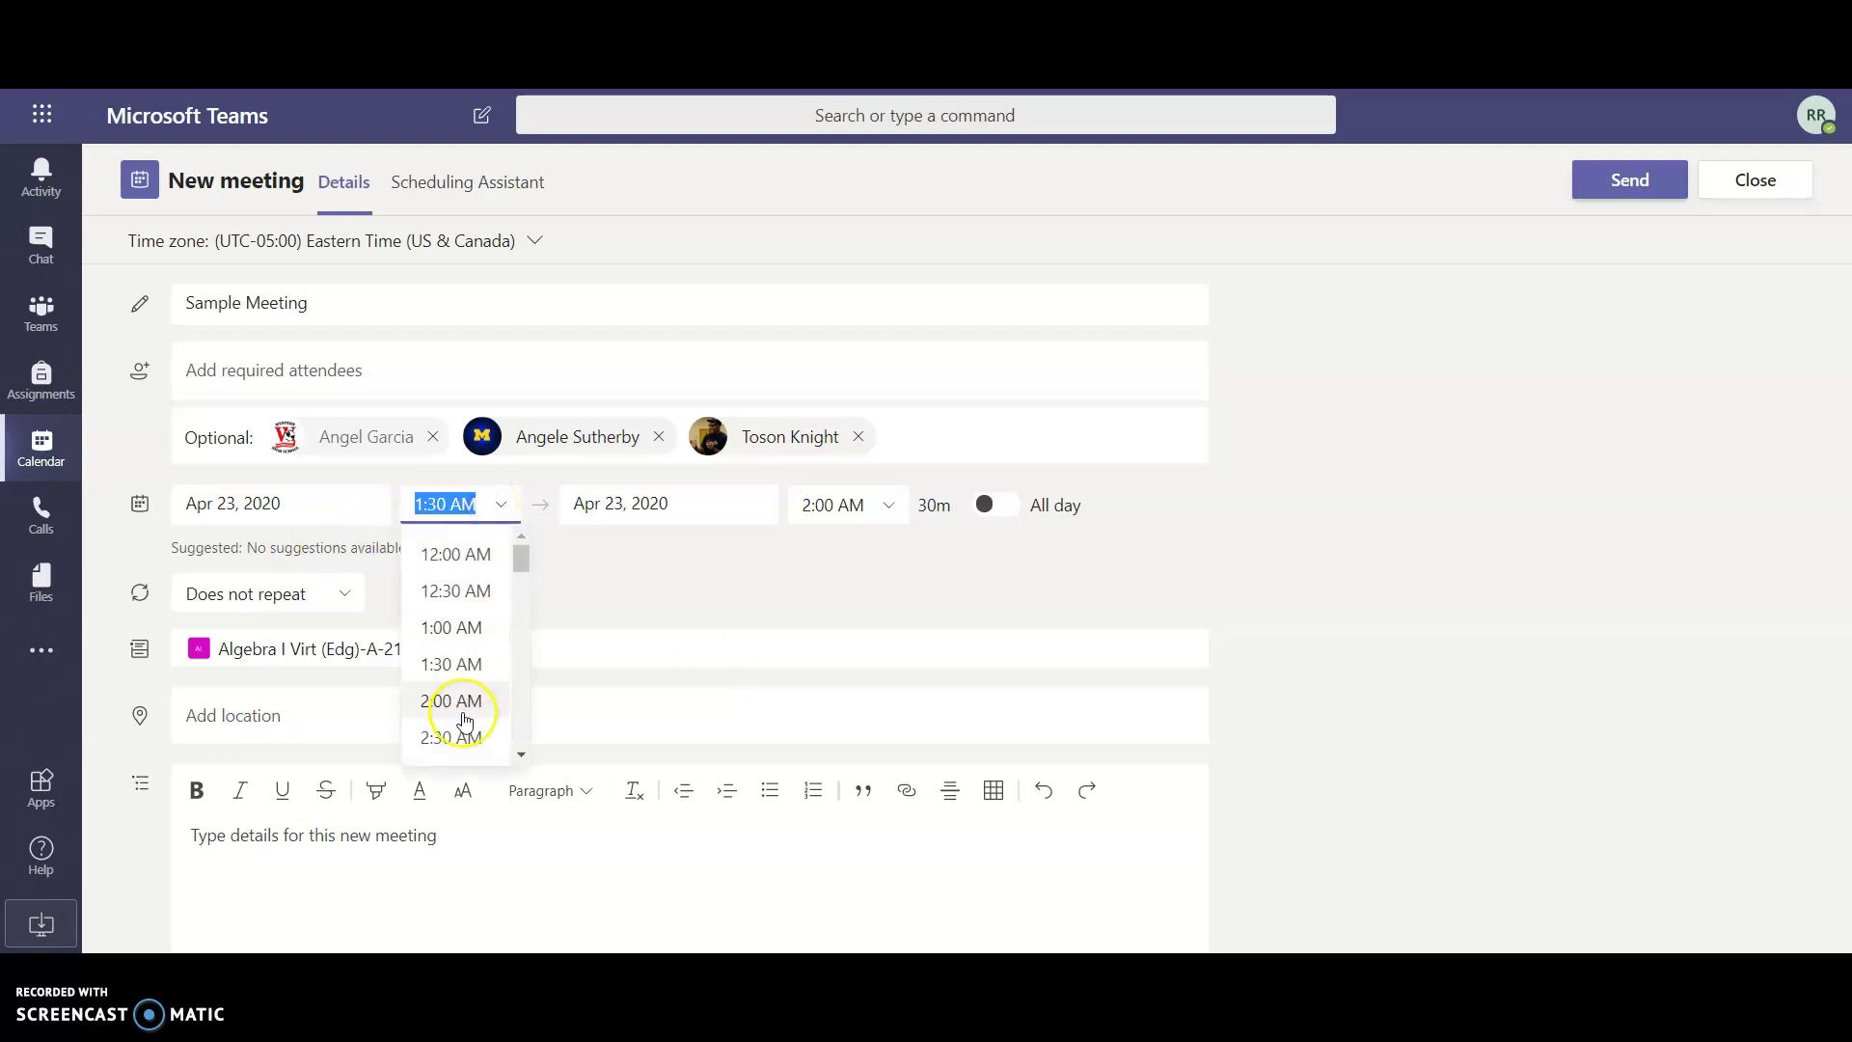
scroll(465, 721, down, 3)
scroll(465, 722, down, 5)
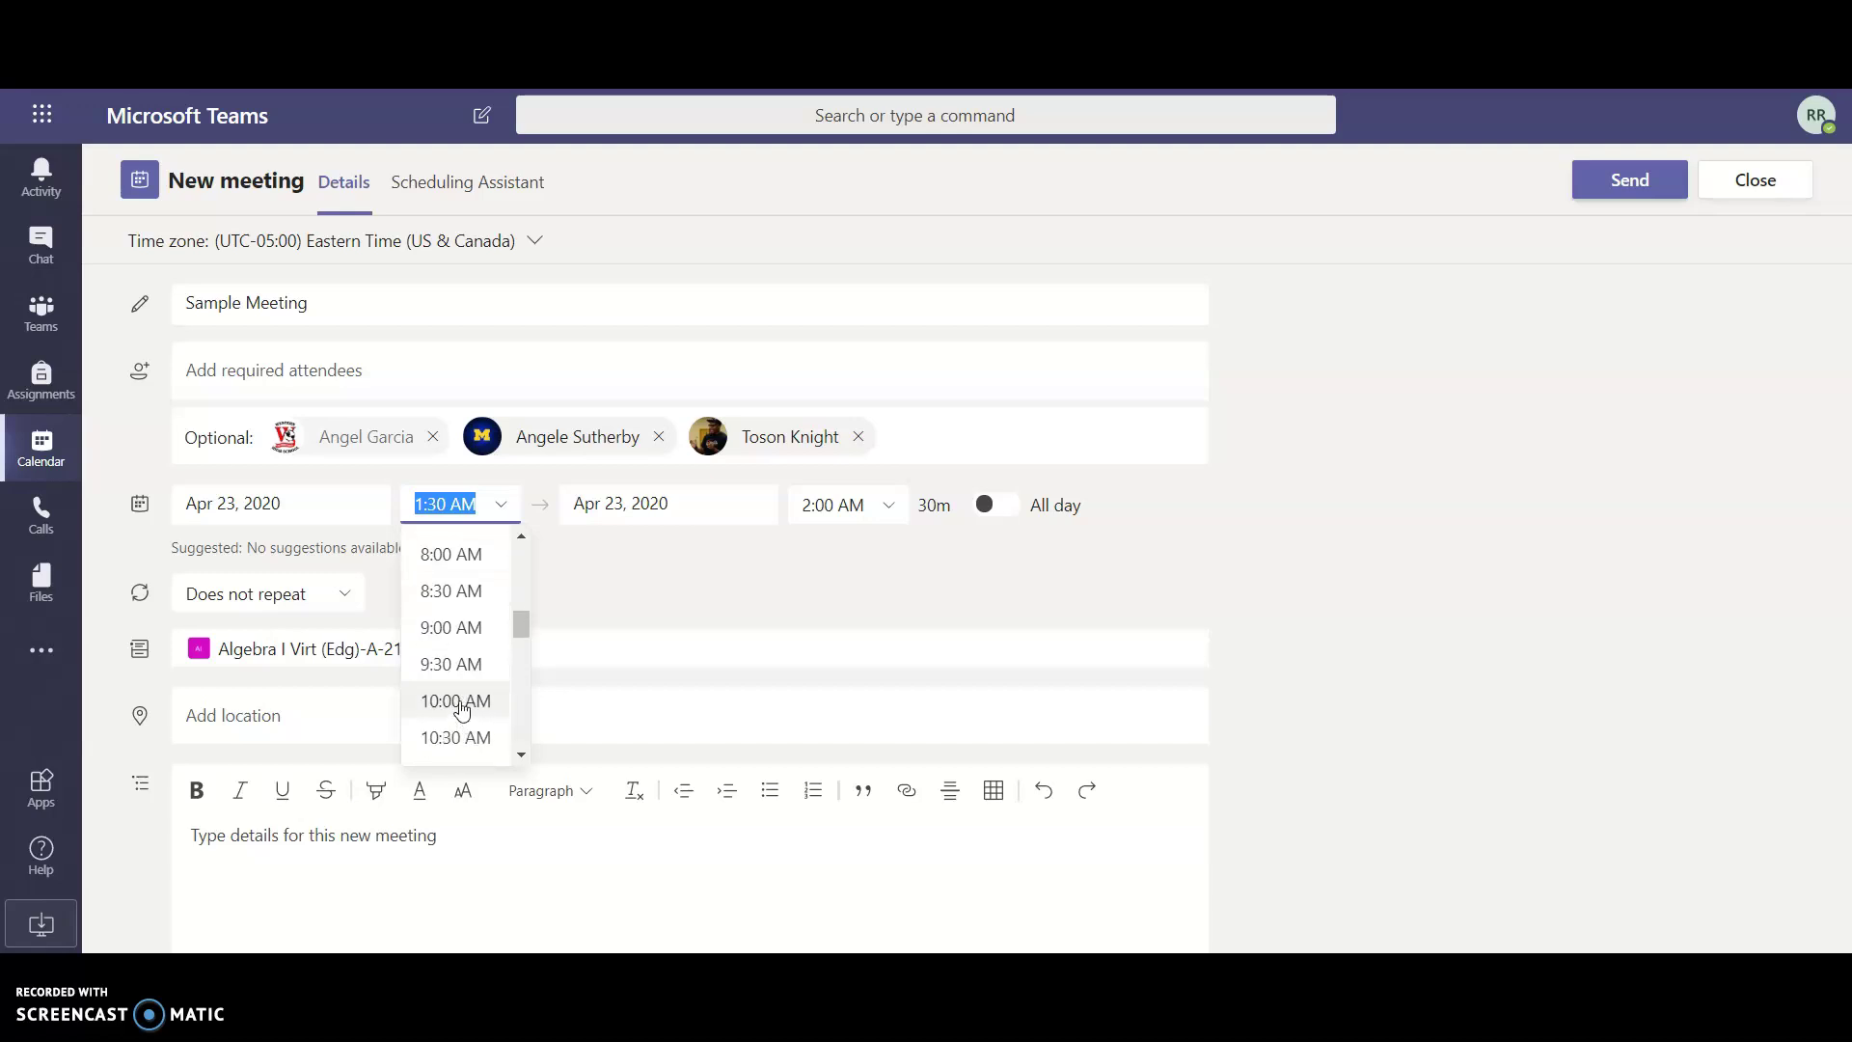
click(459, 703)
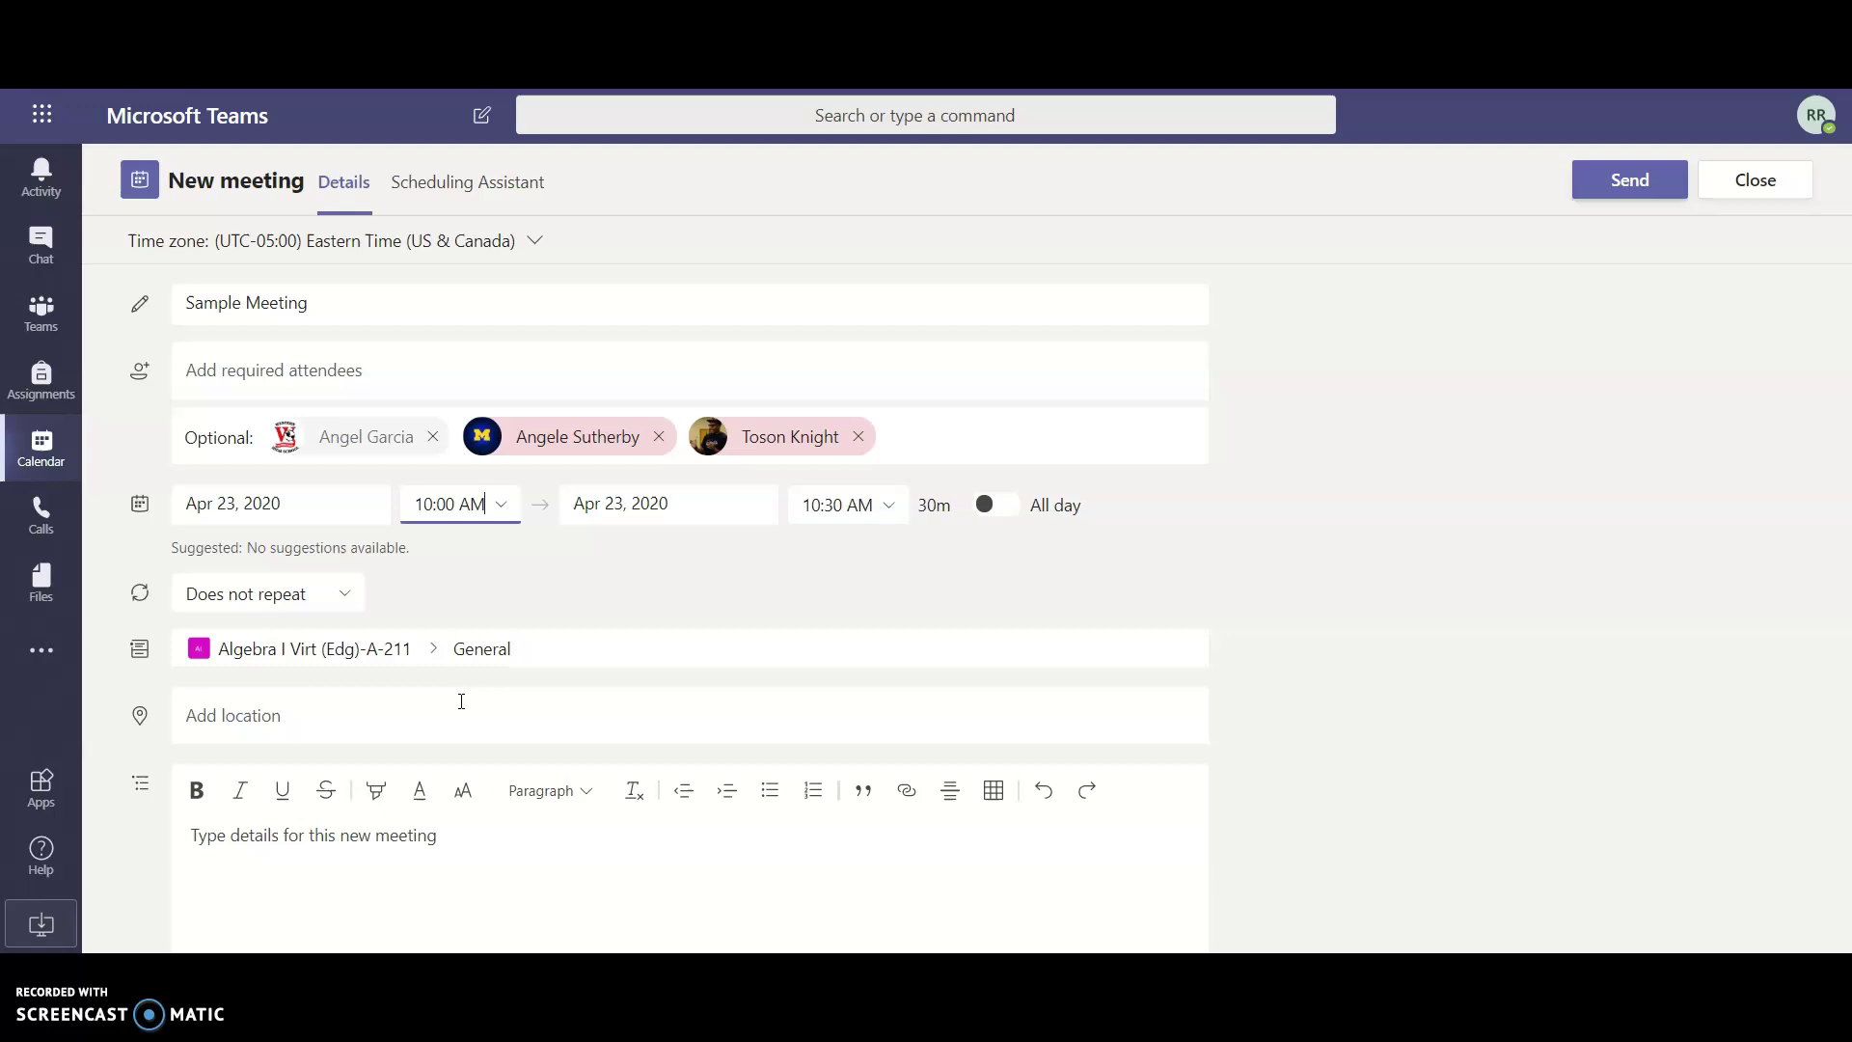
click(755, 498)
Make the meeting repeat every weekday (Mon - Fri) and send the invitation.
click(347, 597)
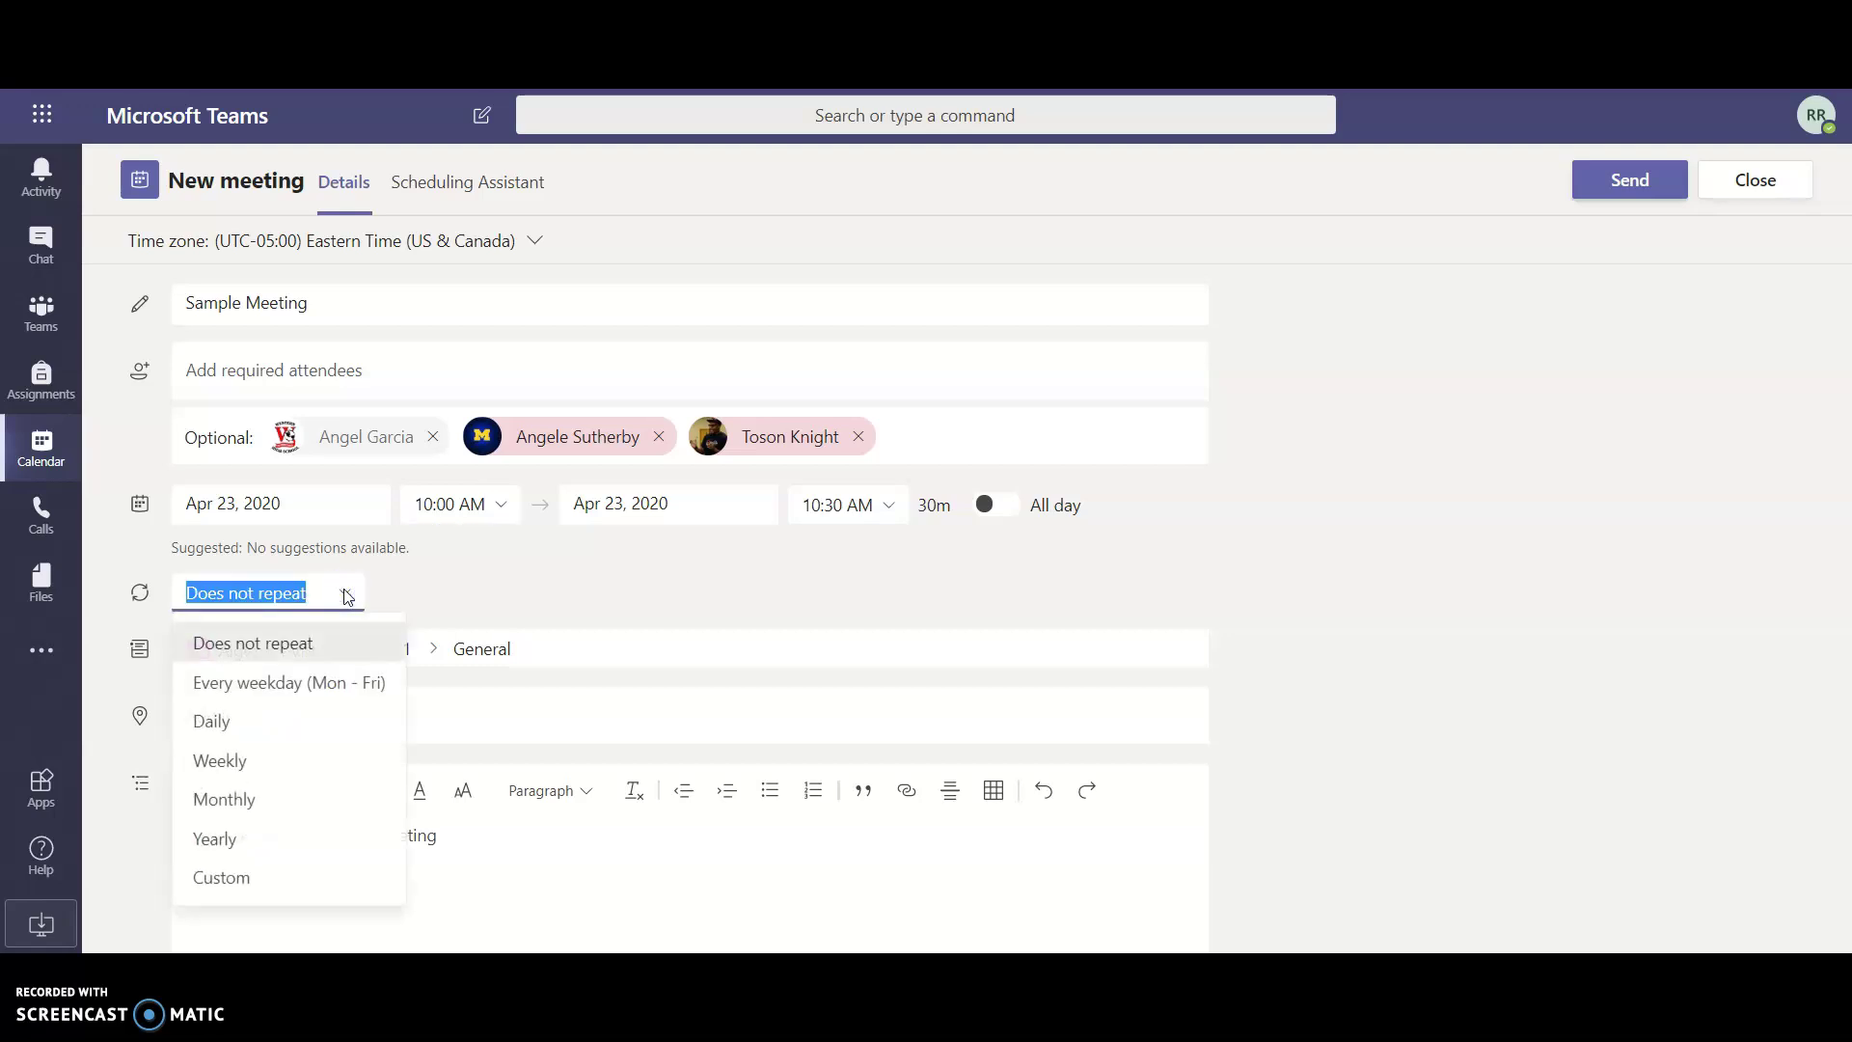
mouse_move(347, 598)
mouse_down()
mouse_move(269, 591)
mouse_move(334, 613)
mouse_up()
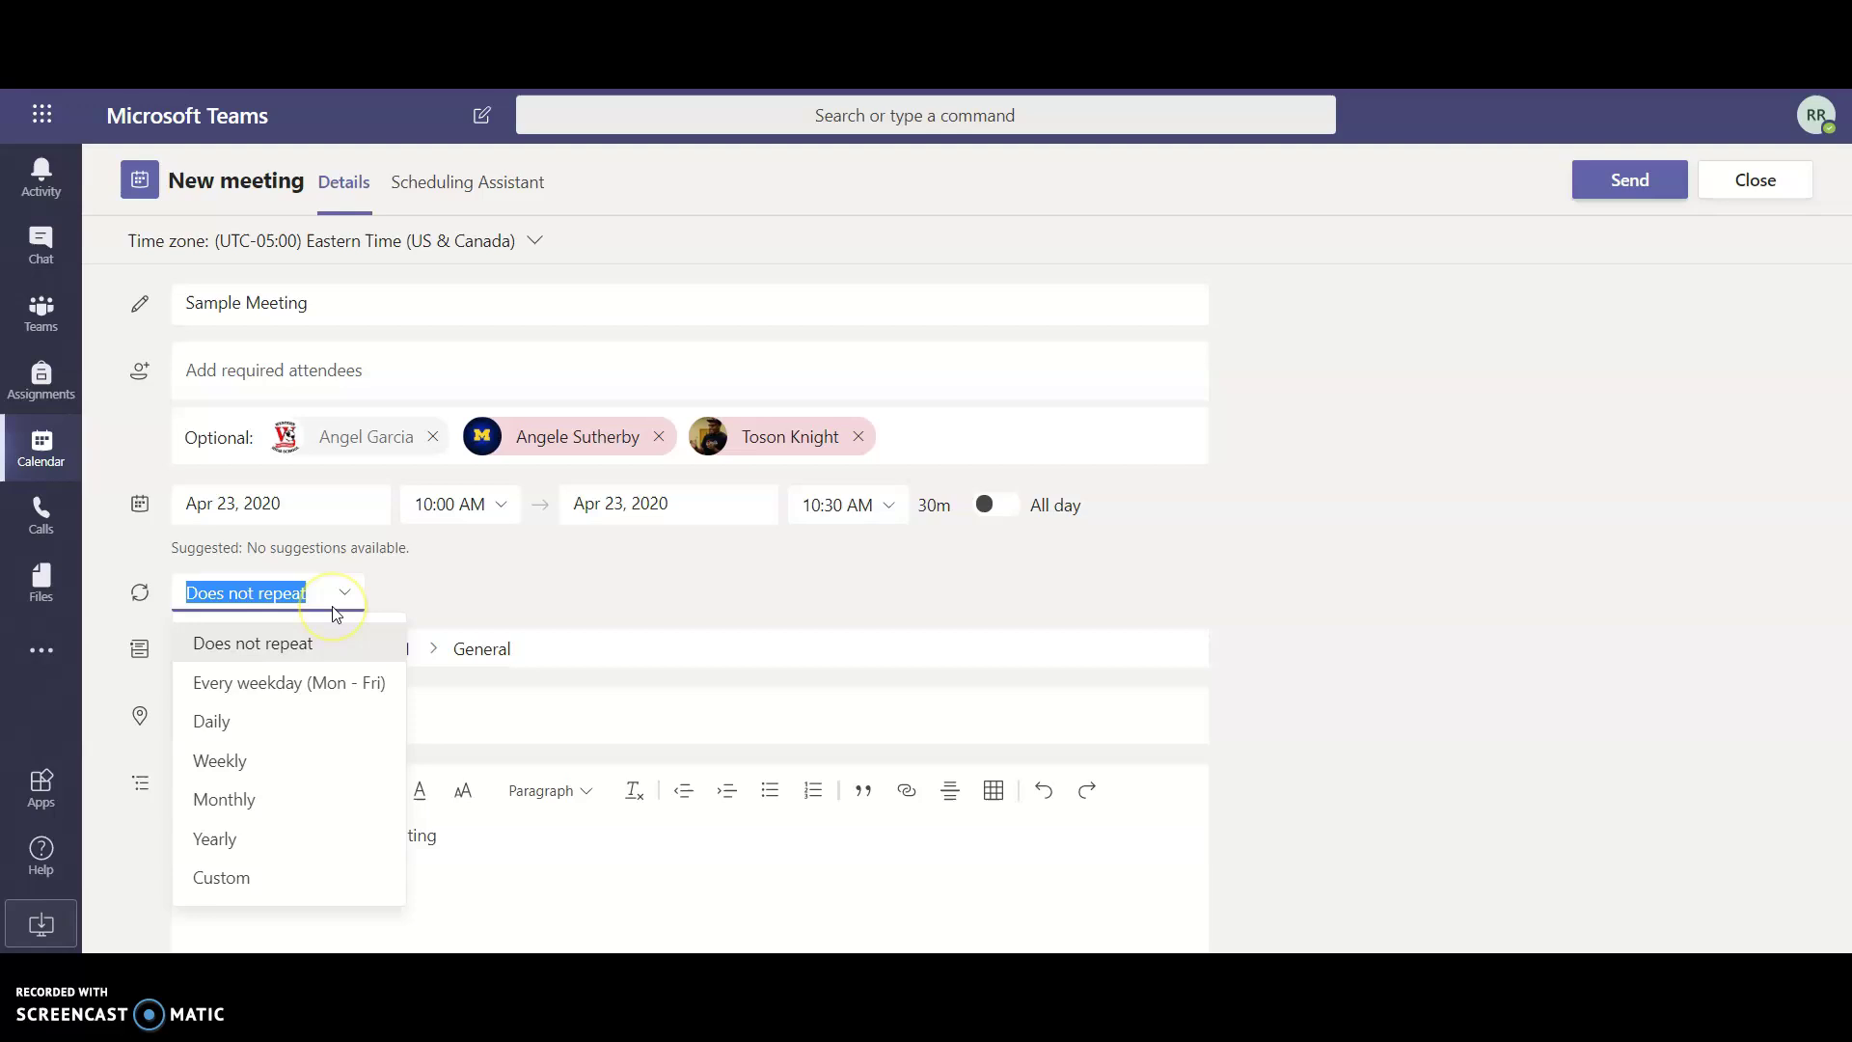
click(303, 685)
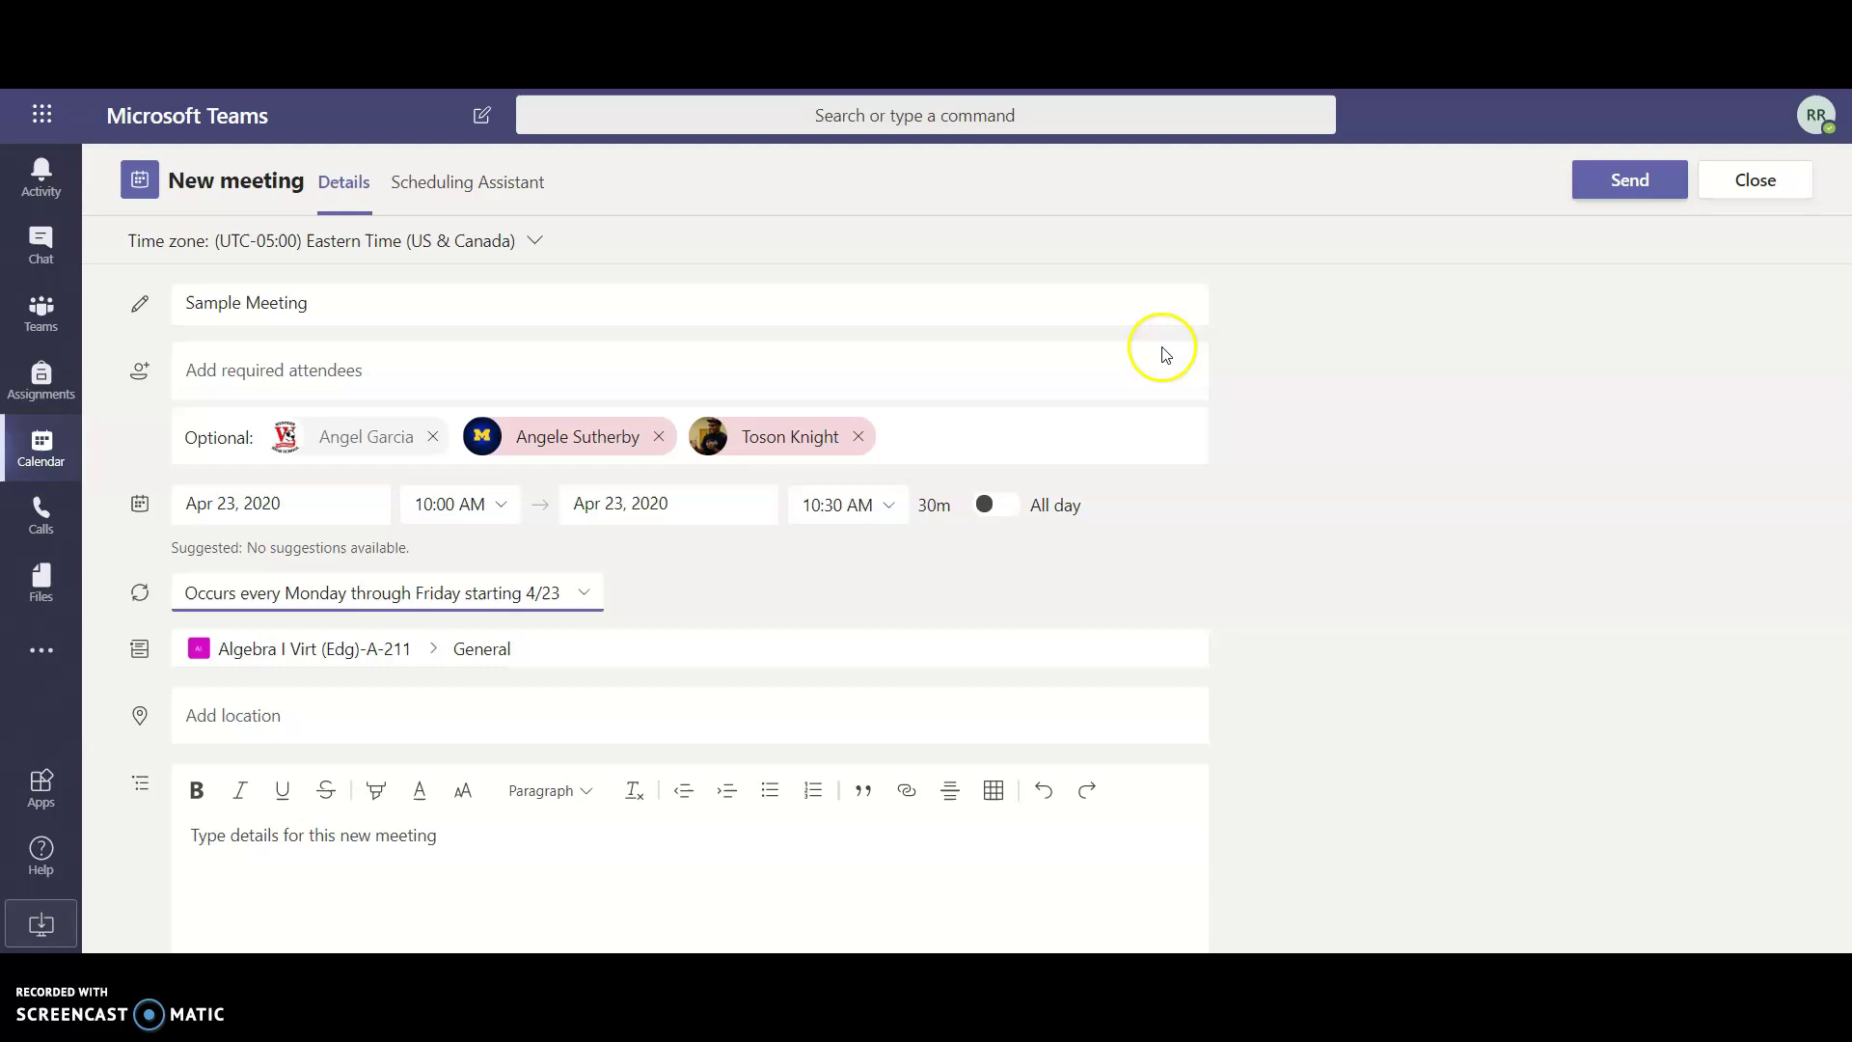
click(1647, 182)
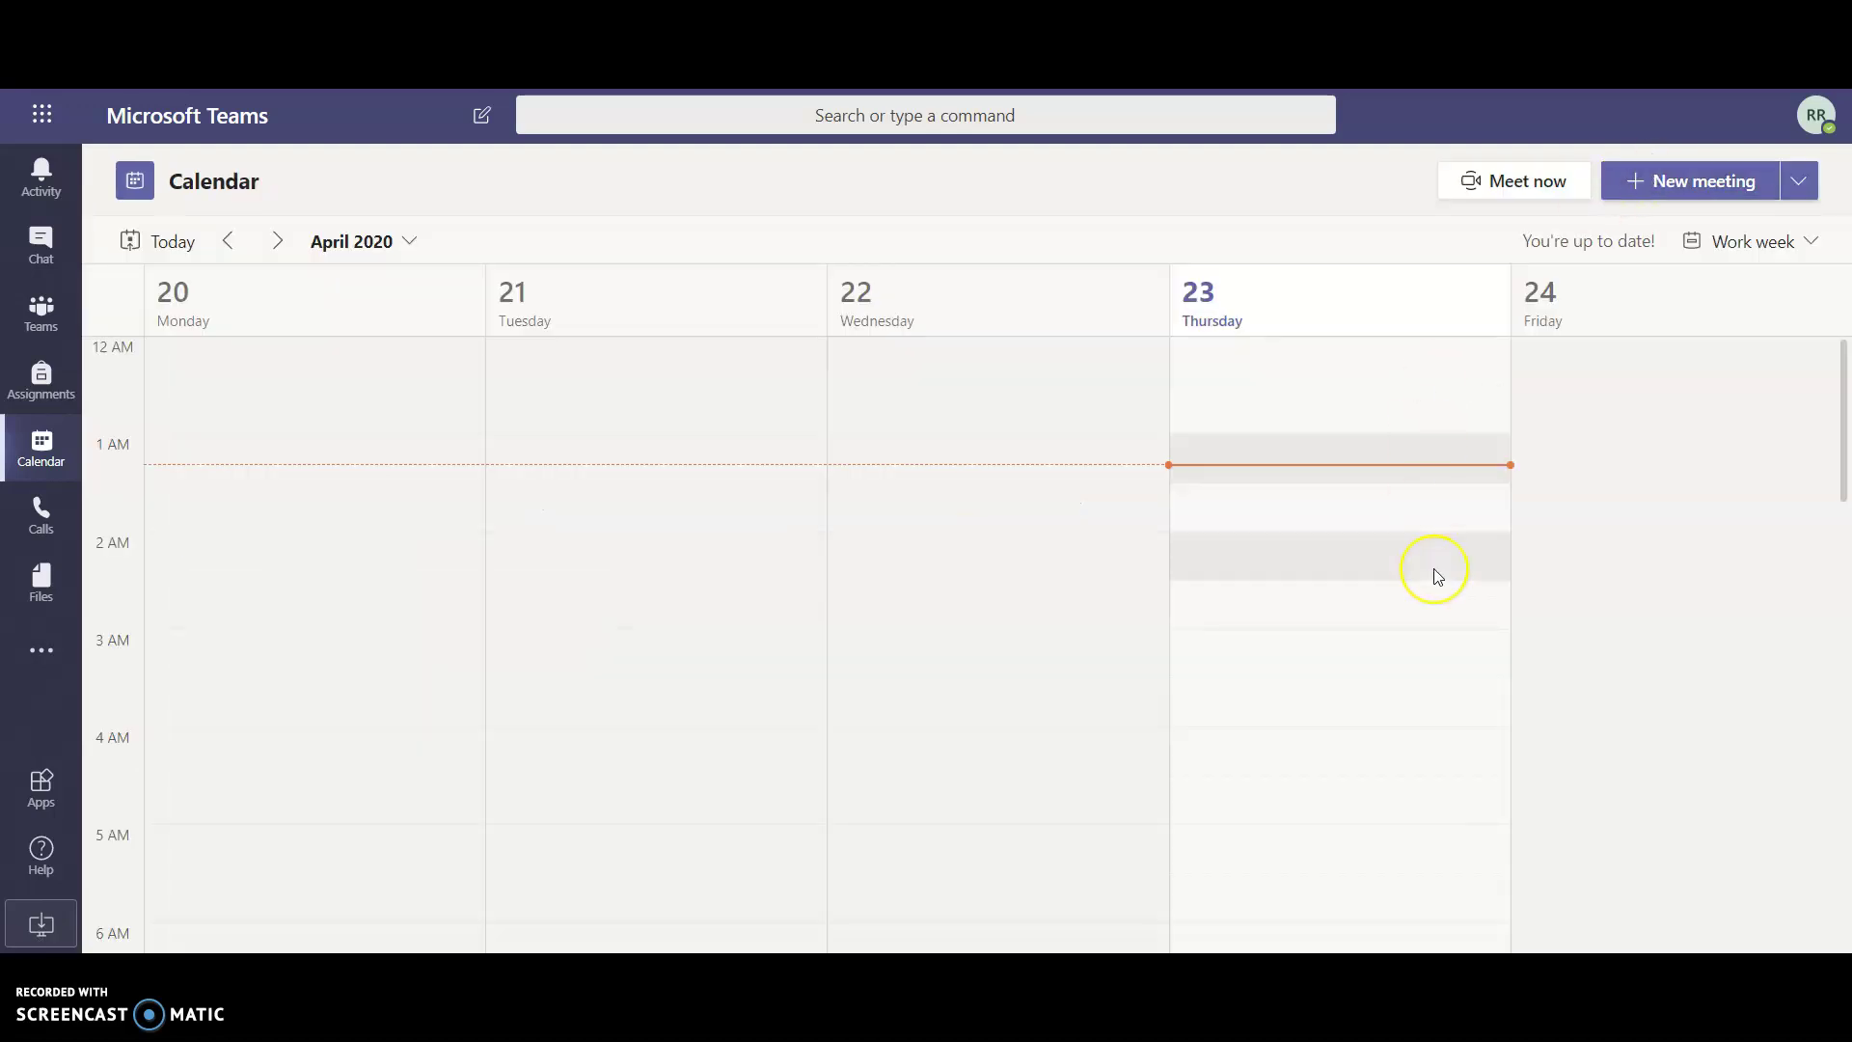
Open Thursday's Seminar 2nd Hour meeting from the calendar and view its whole series.
scroll(1438, 576, down, 9)
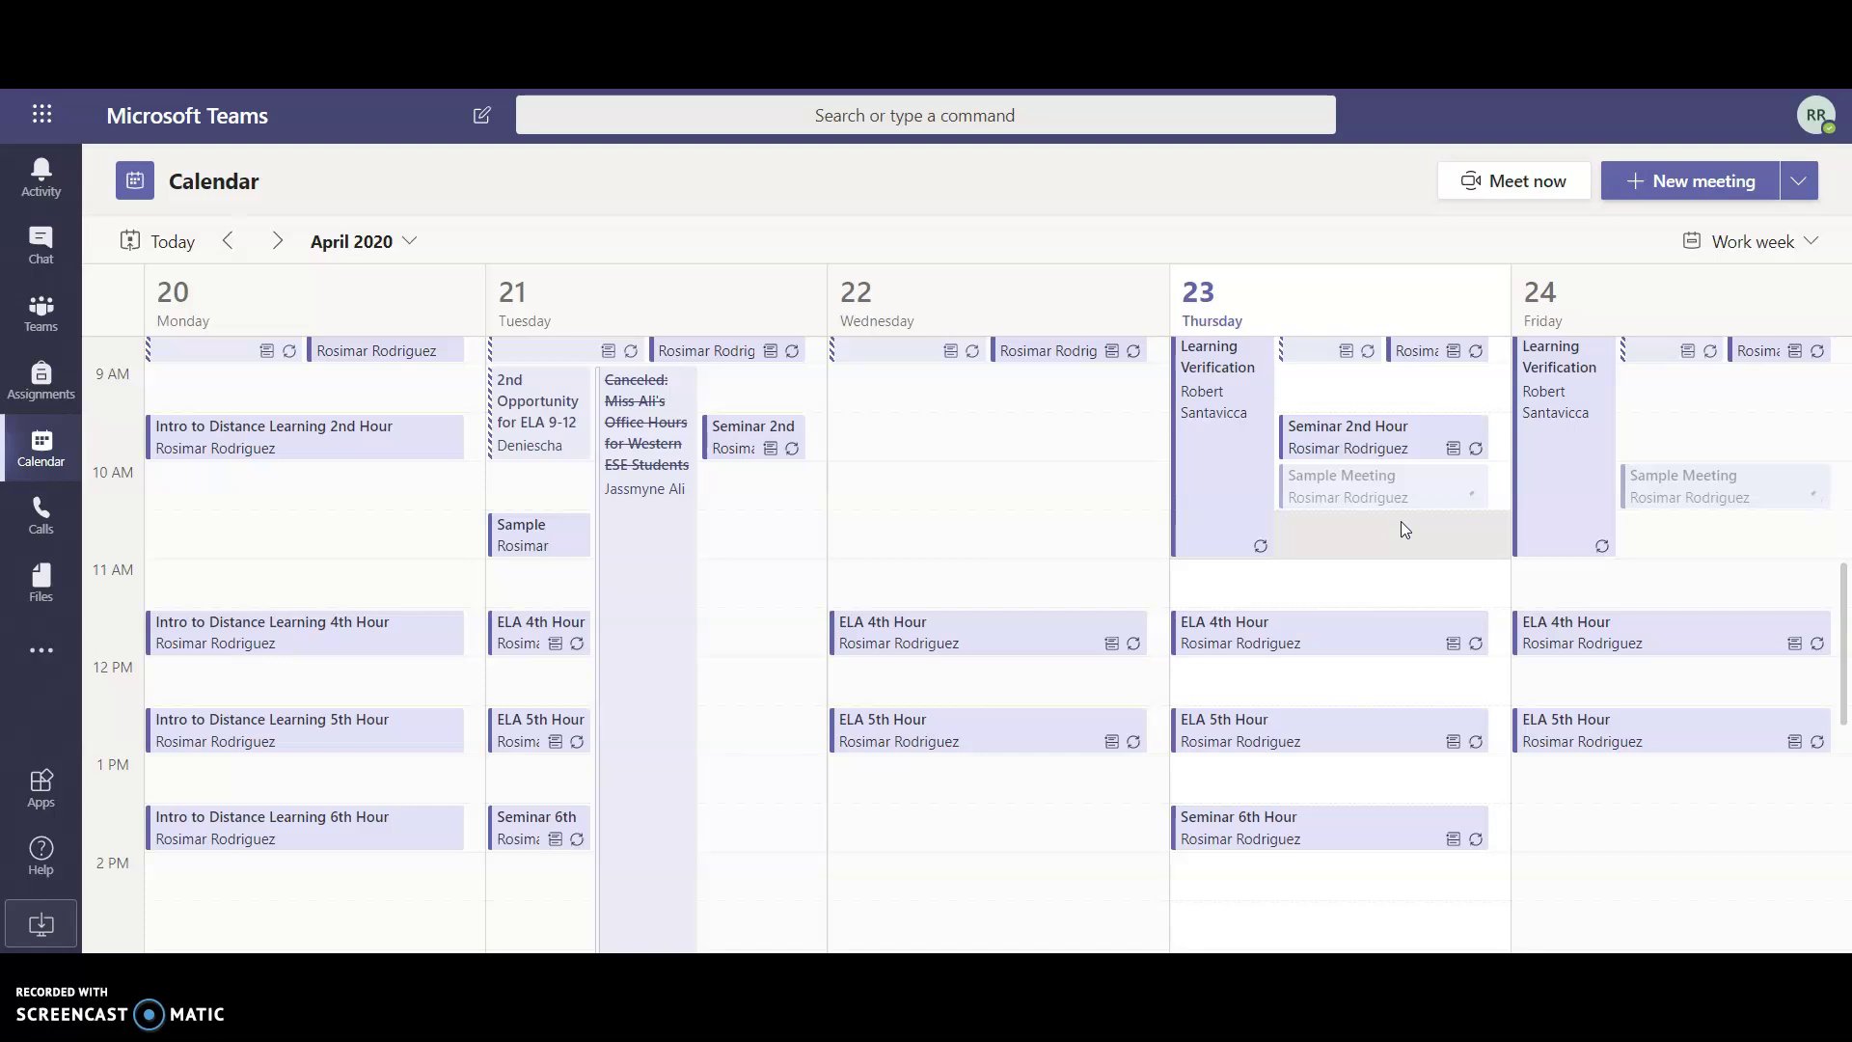
drag(1404, 500, 1425, 430)
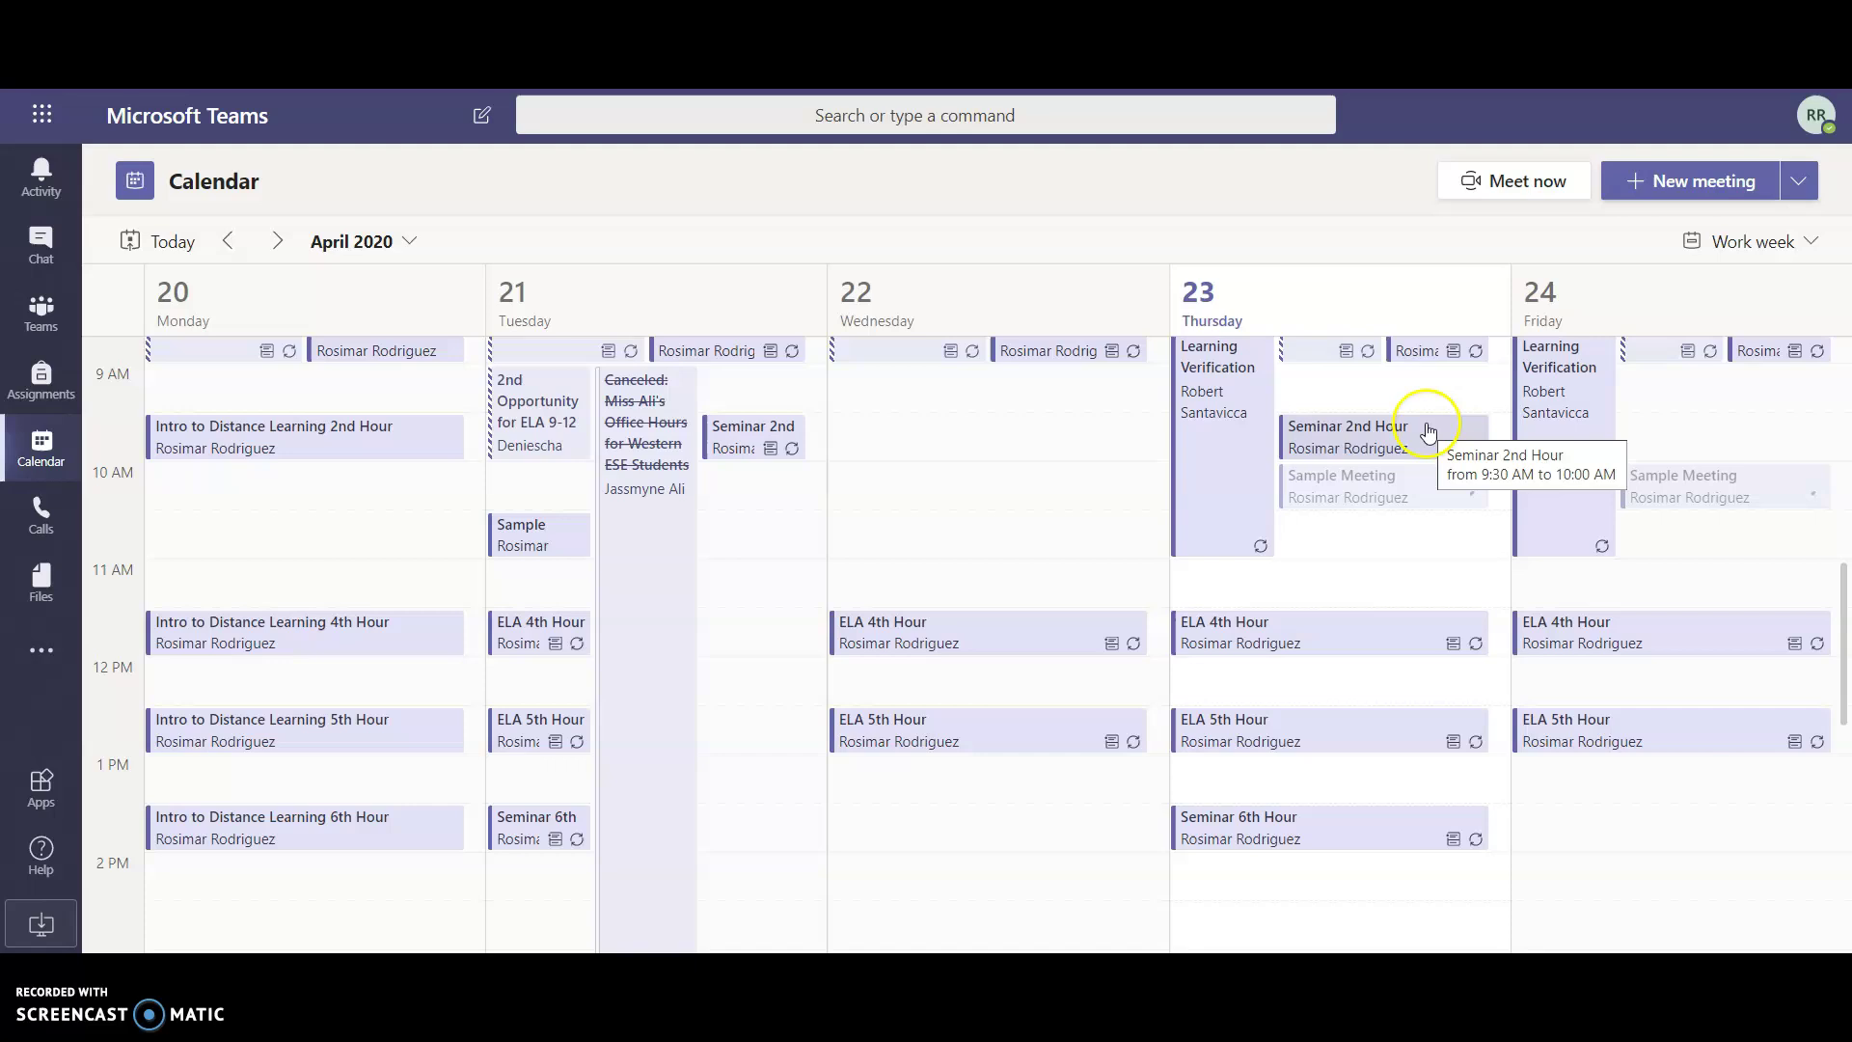
click(1427, 430)
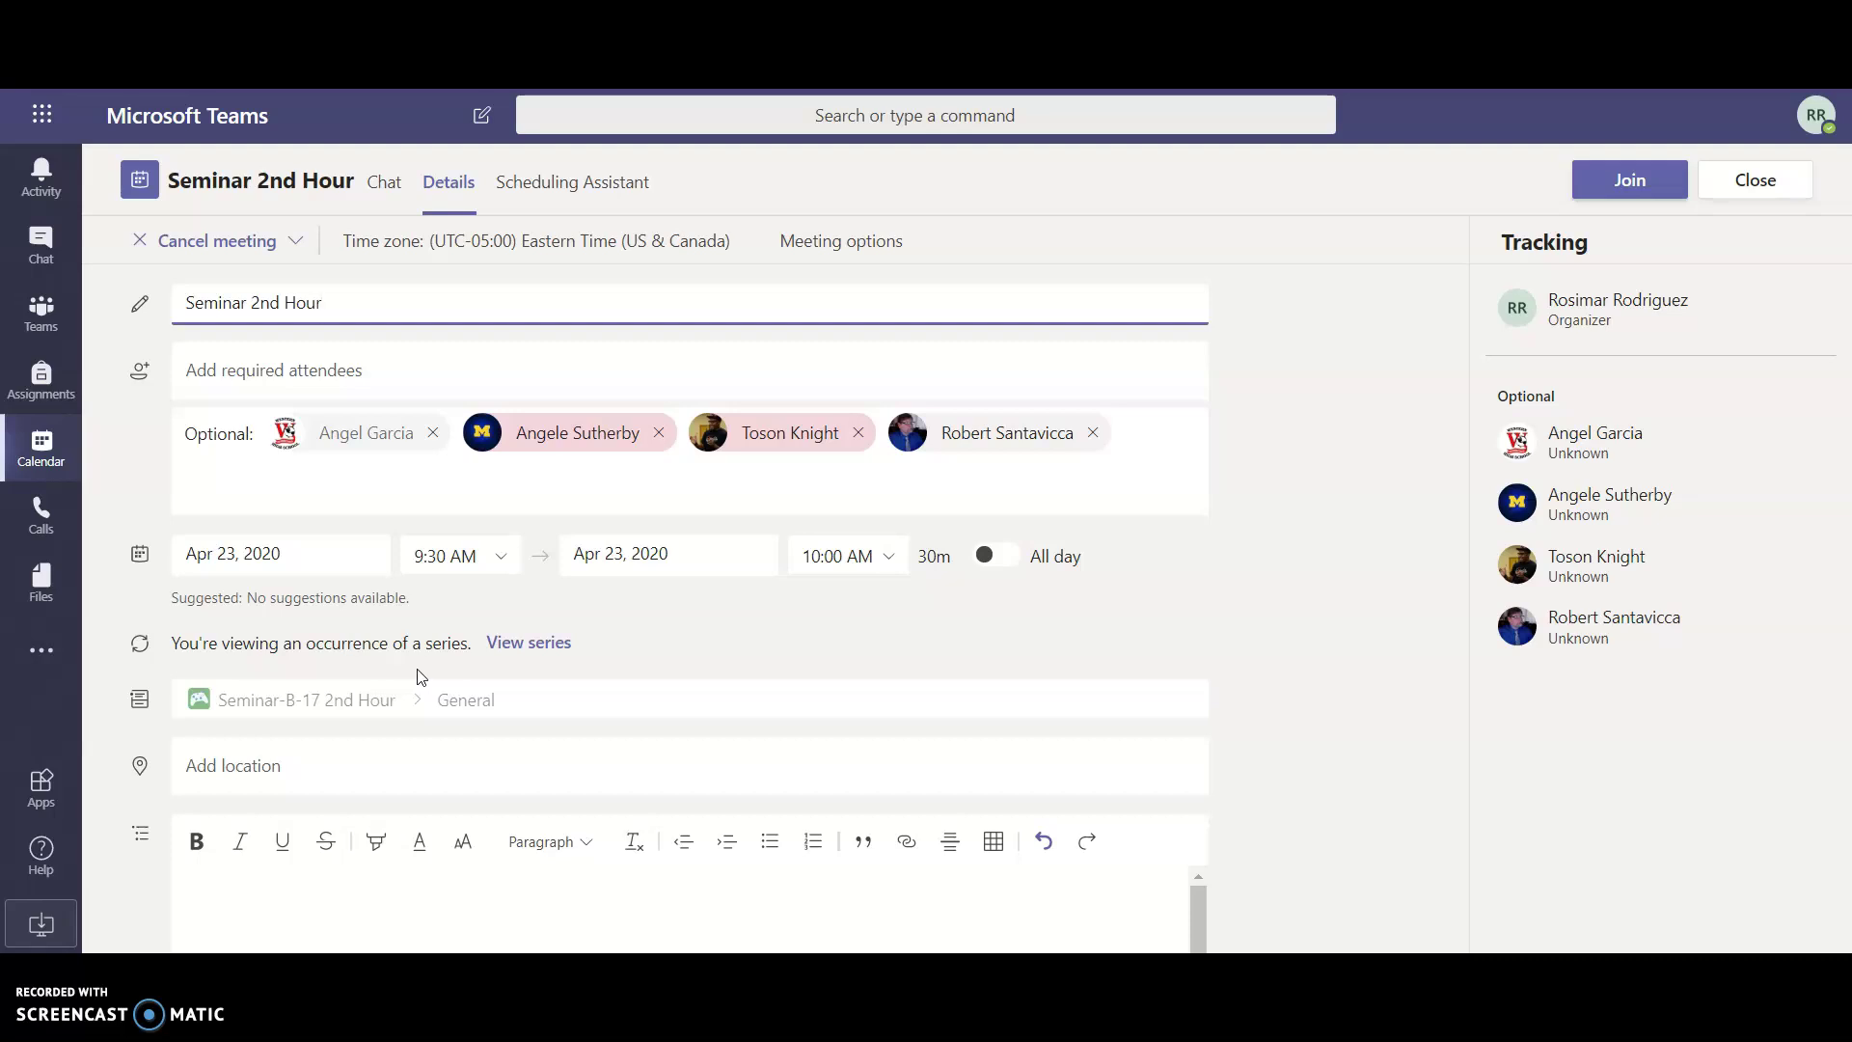
click(497, 648)
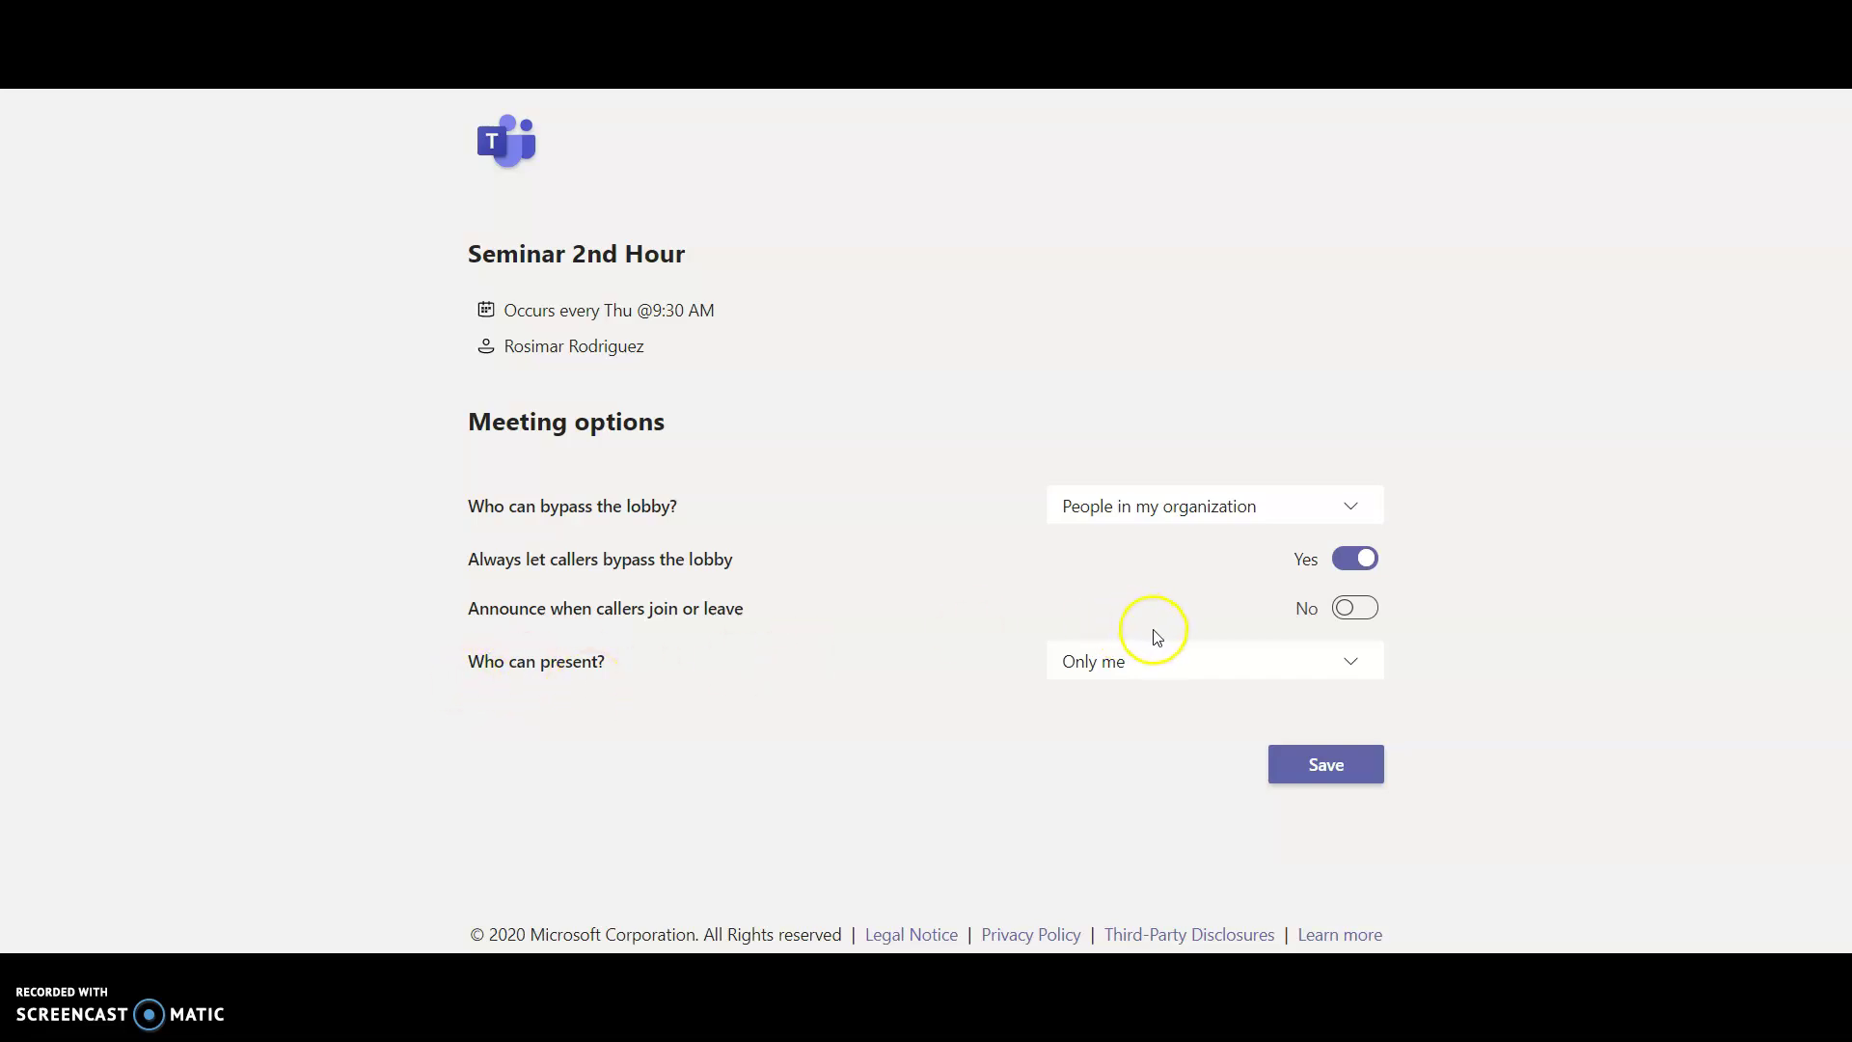
In the Seminar 2nd Hour meeting options, allow only the organizer to present (Only me), save, and return to the meeting details.
click(1207, 667)
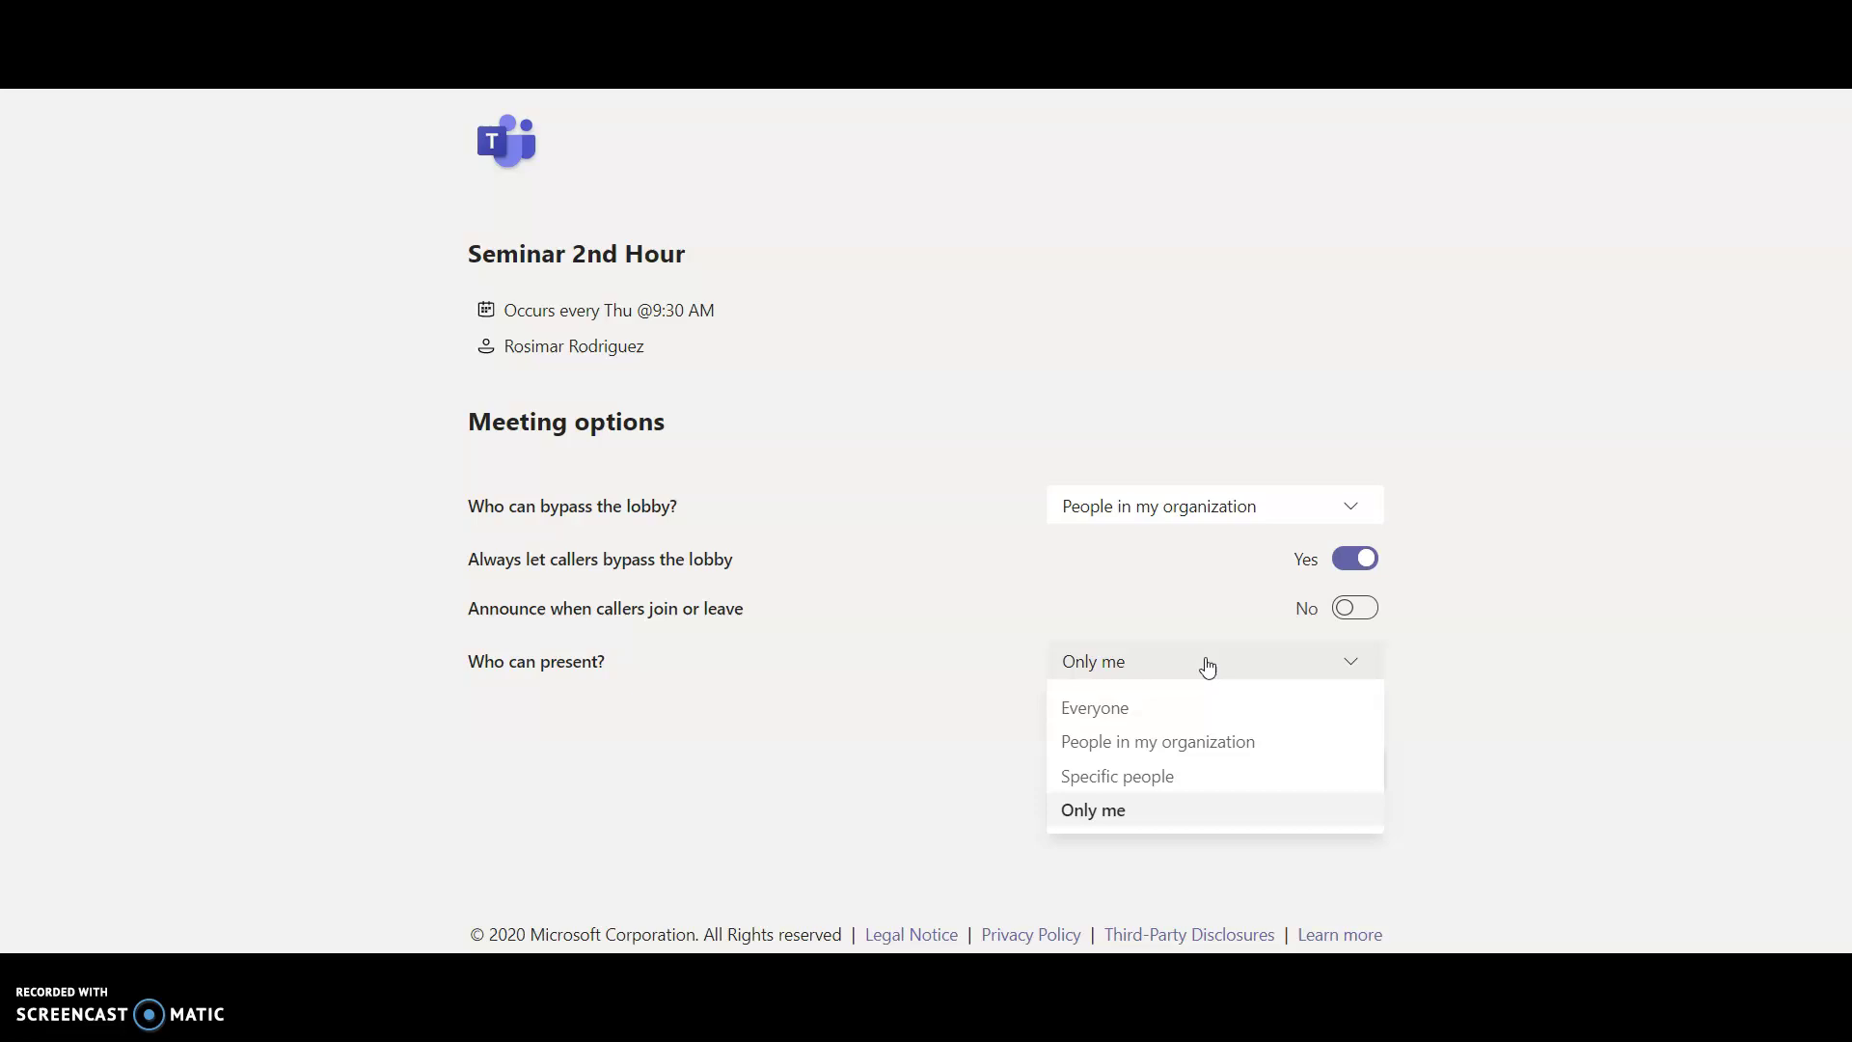
click(1097, 820)
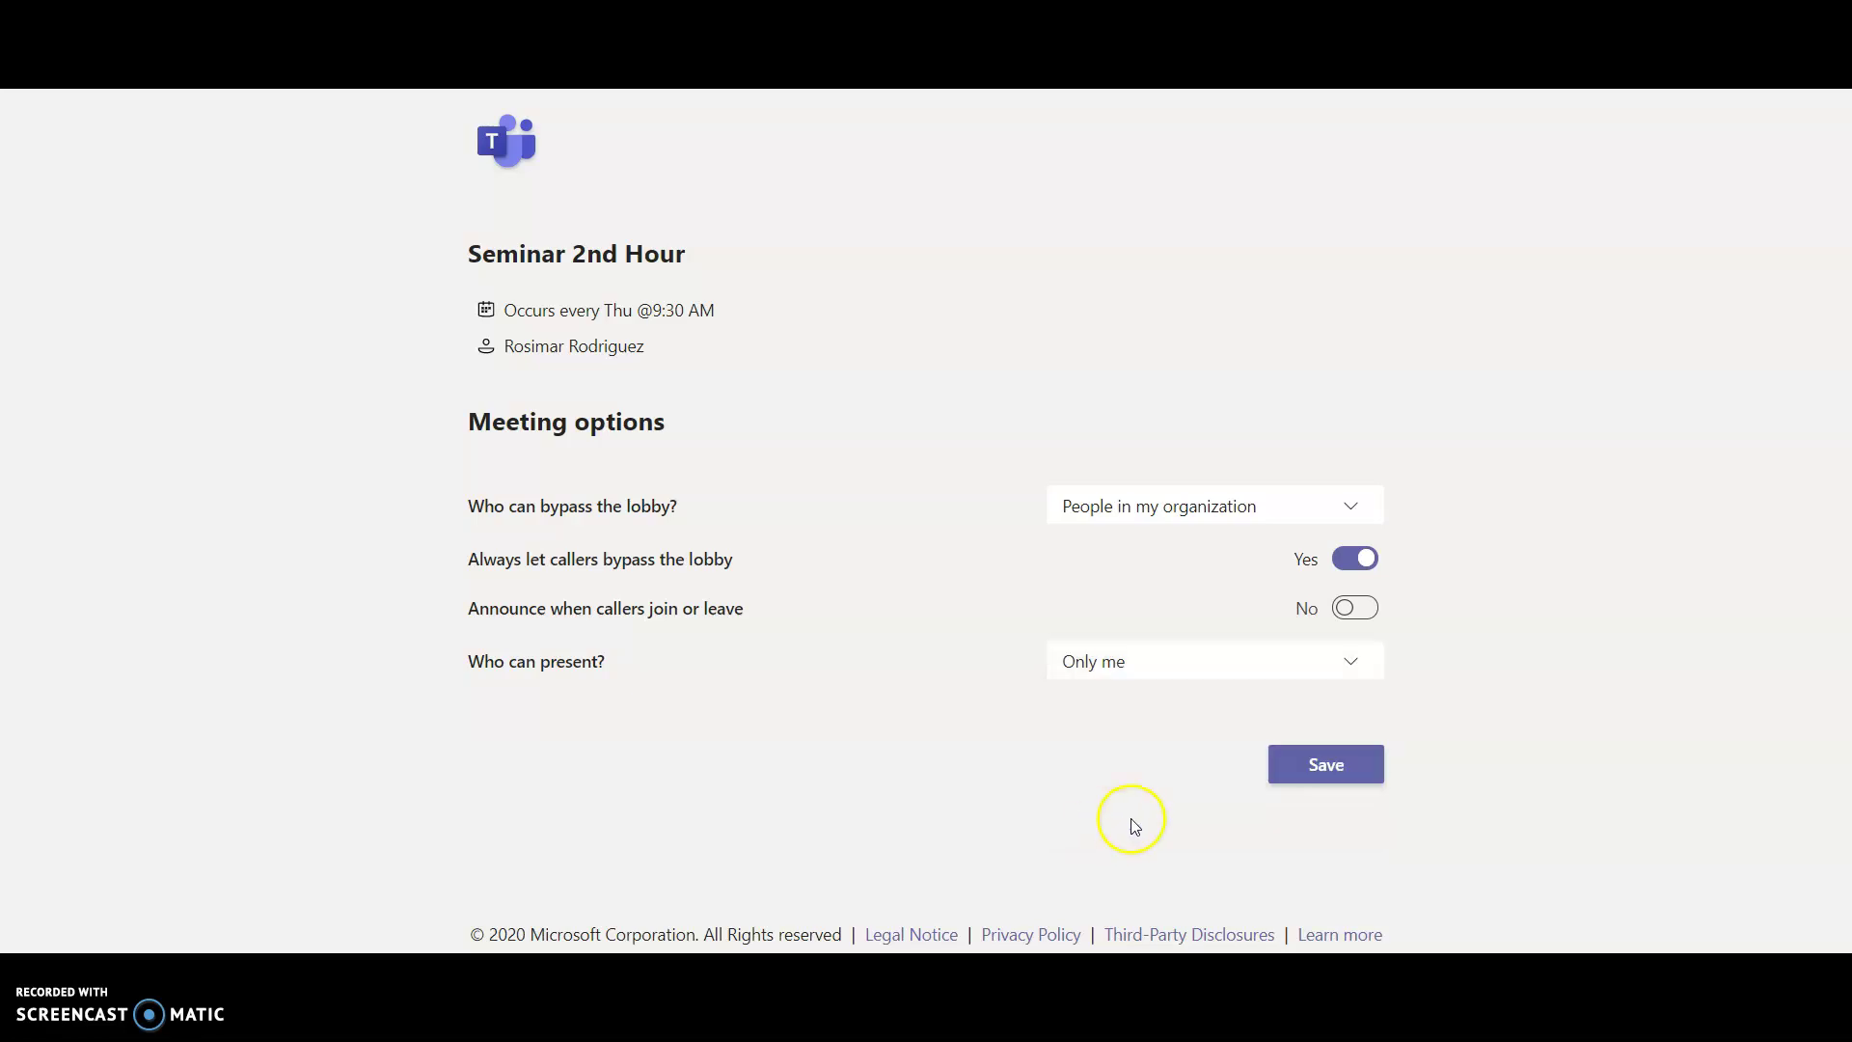
click(1313, 775)
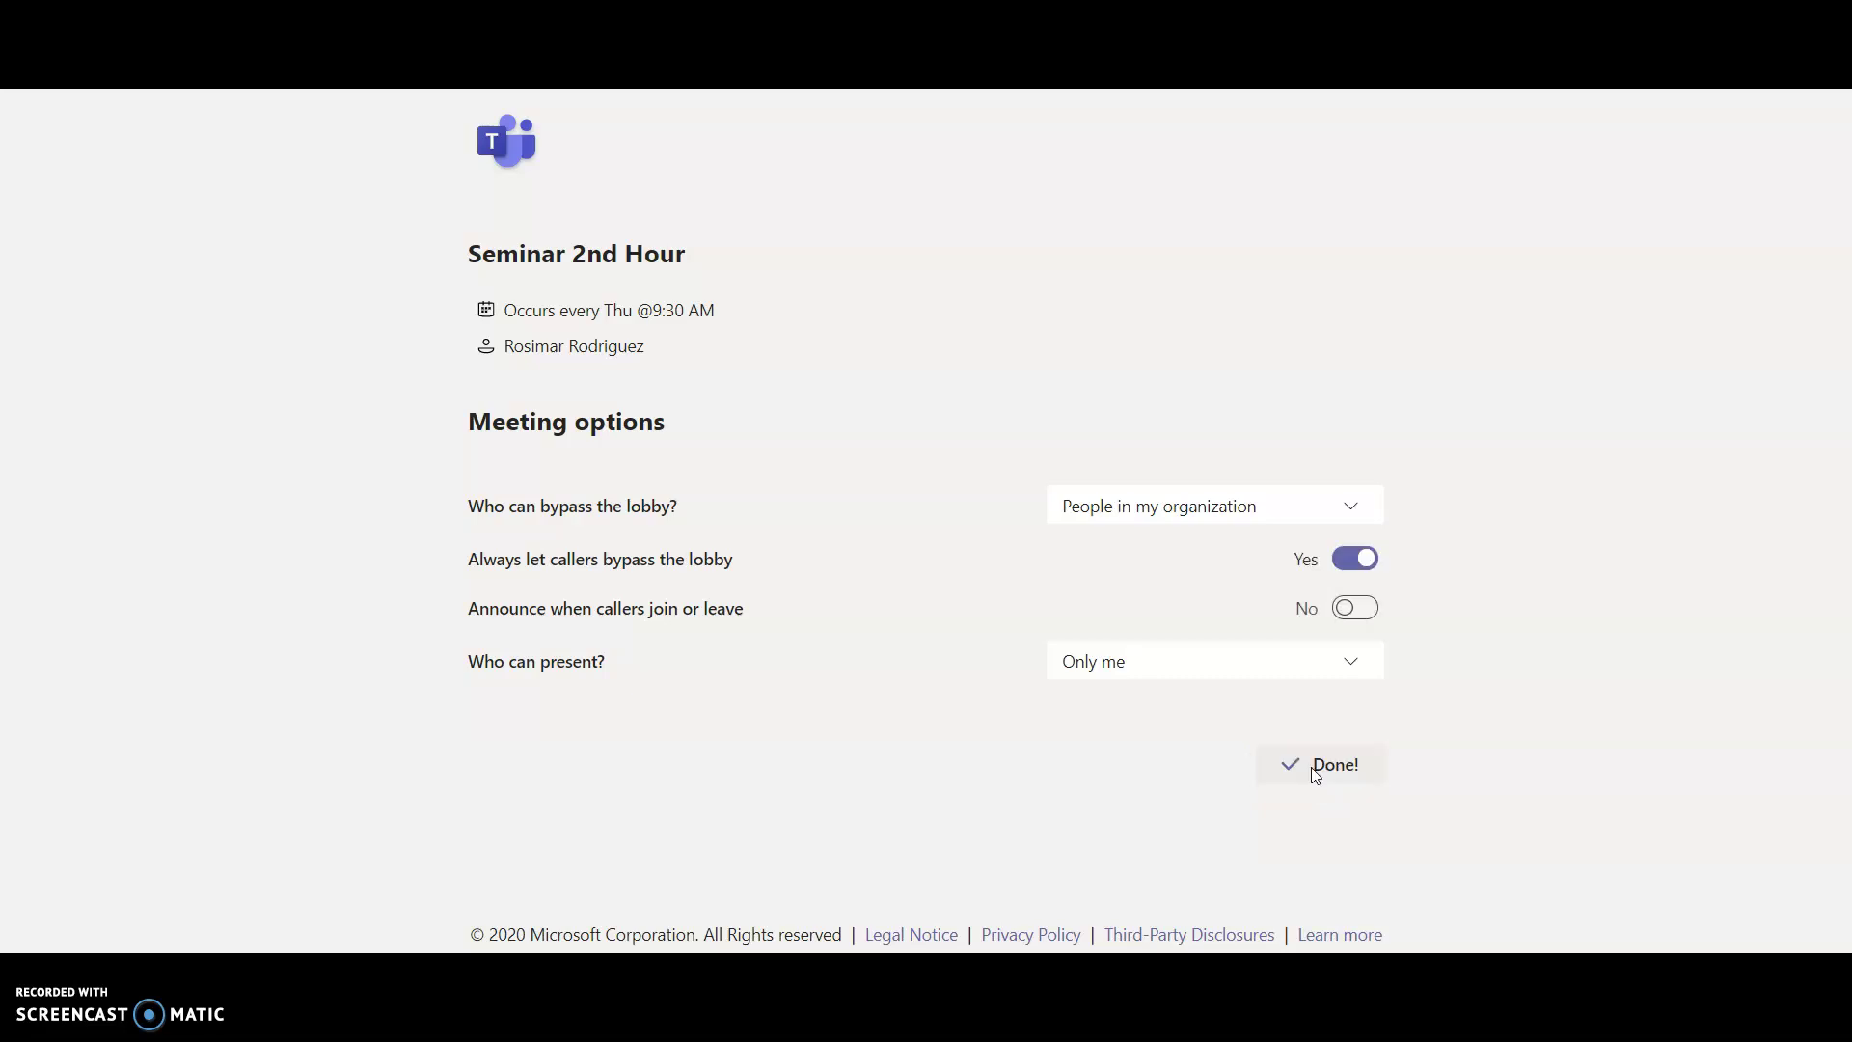
click(946, 305)
key(alt+Tab)
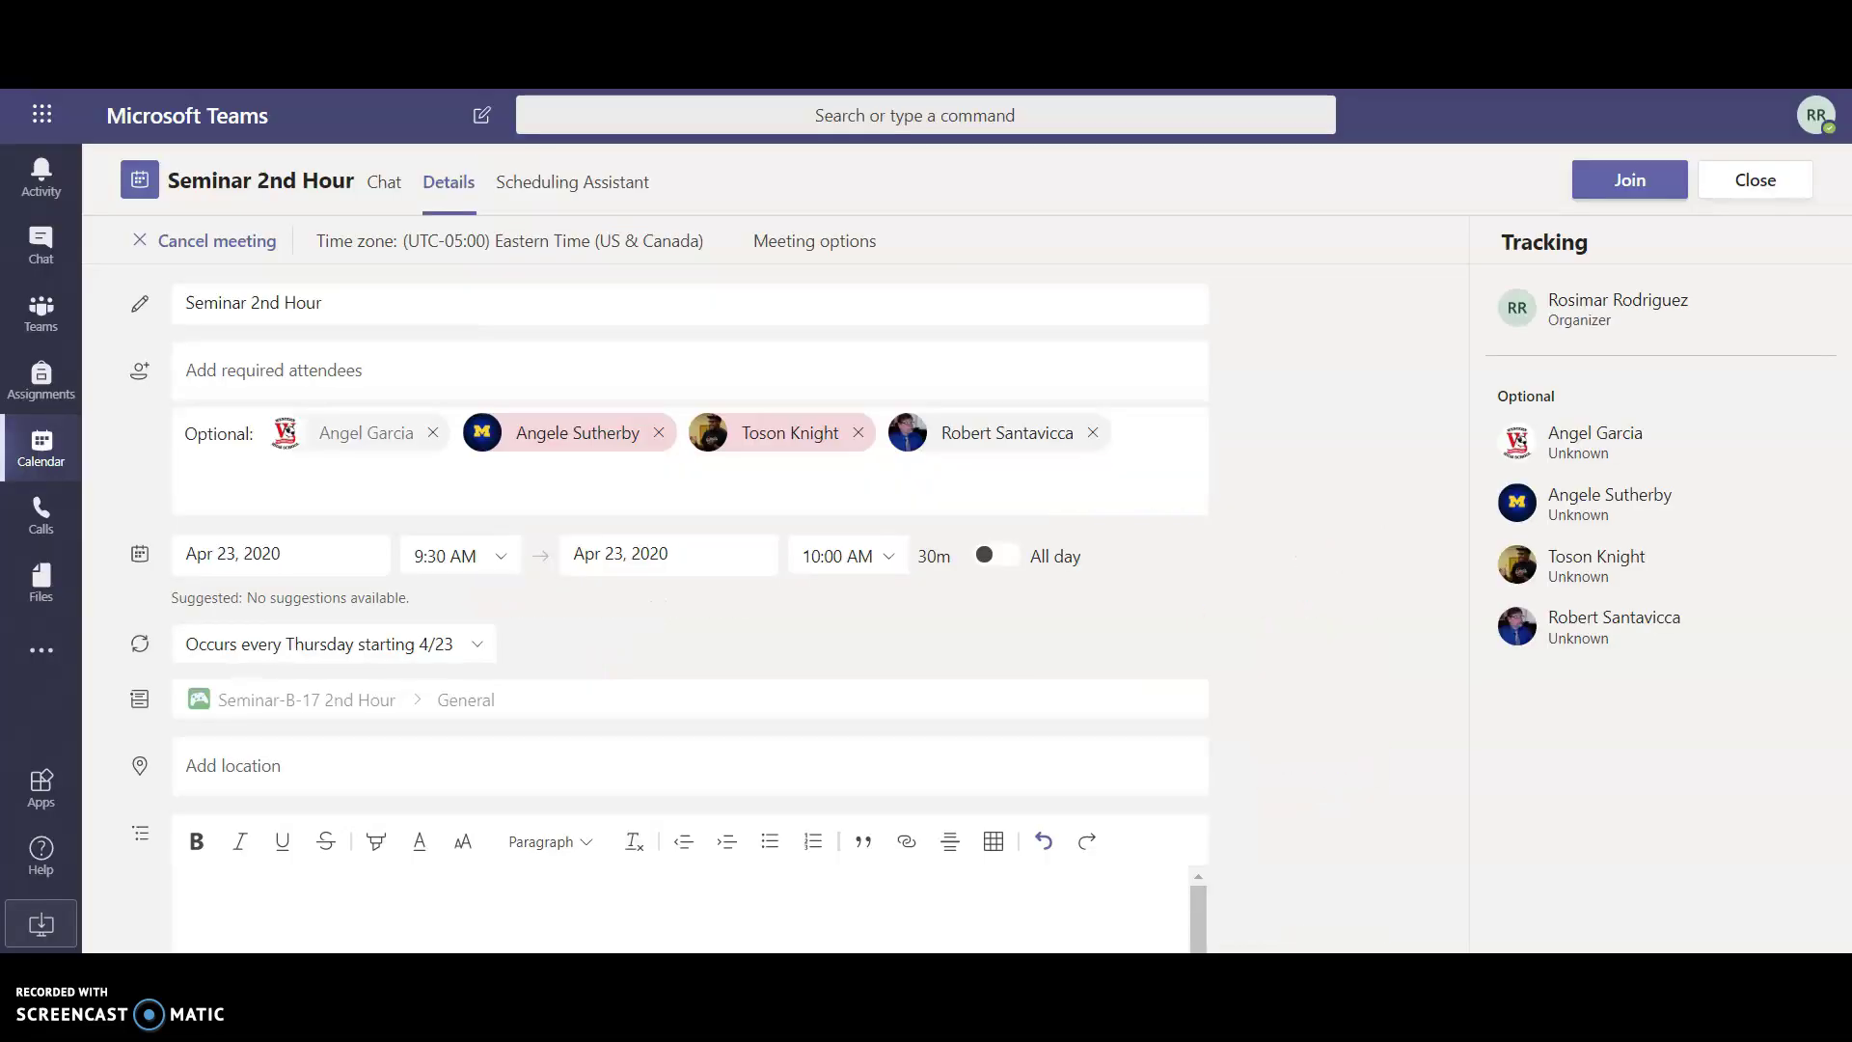